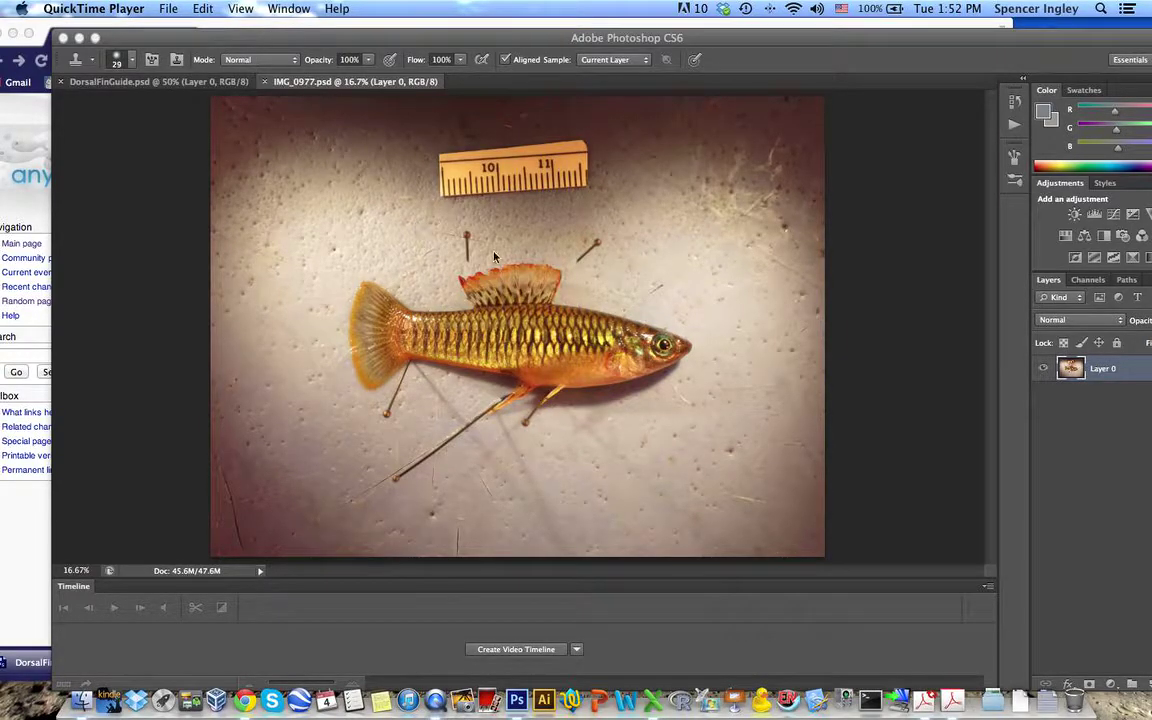
Zoom in on the dorsal fin of IMG_0977.psd and pan slightly to frame it
scroll(531, 300, "up", 5)
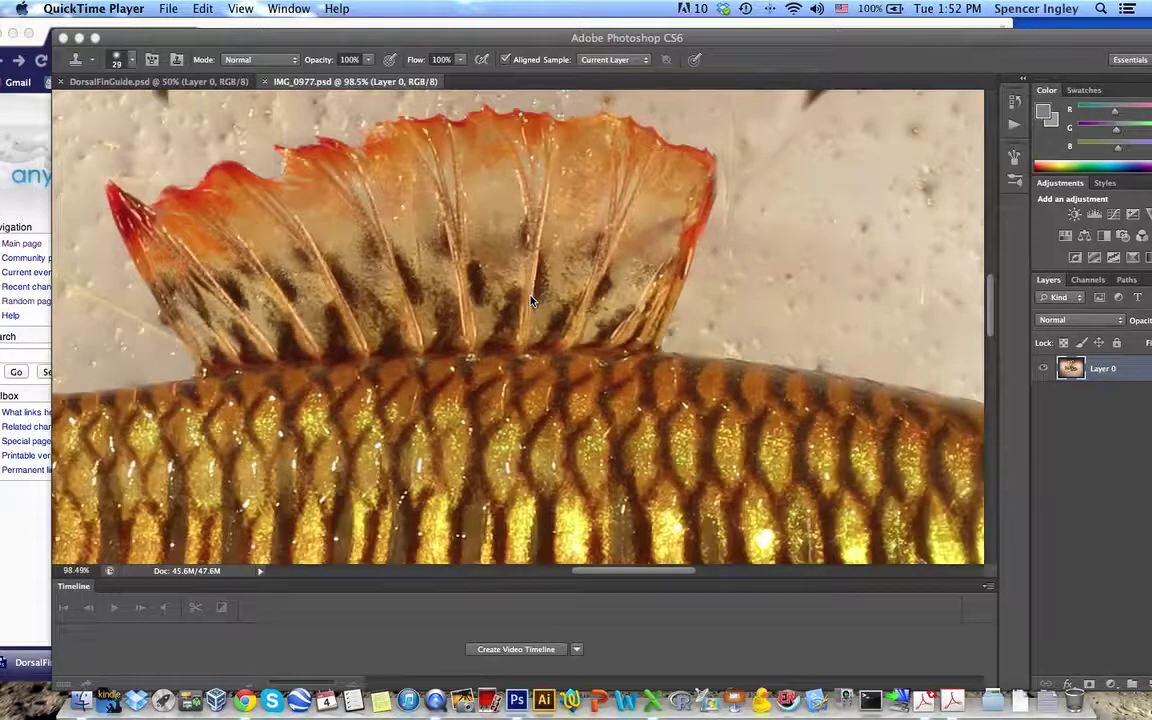
scroll(449, 322, "left", 3)
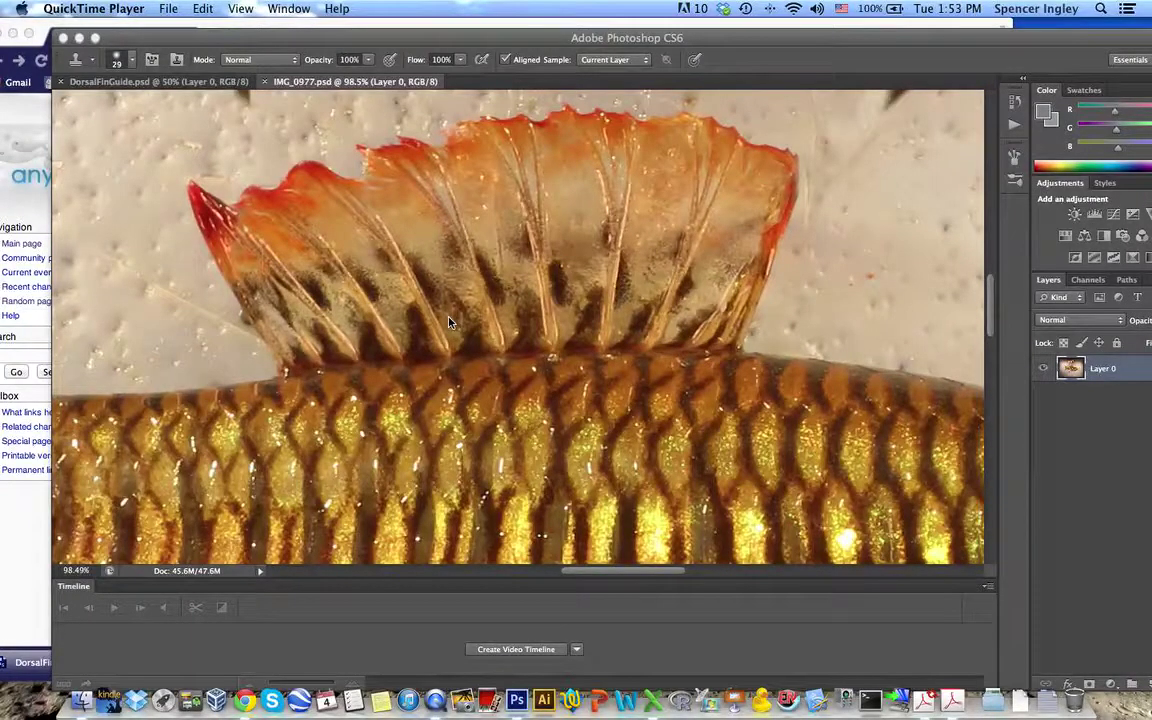
scroll(449, 322, "down", 5)
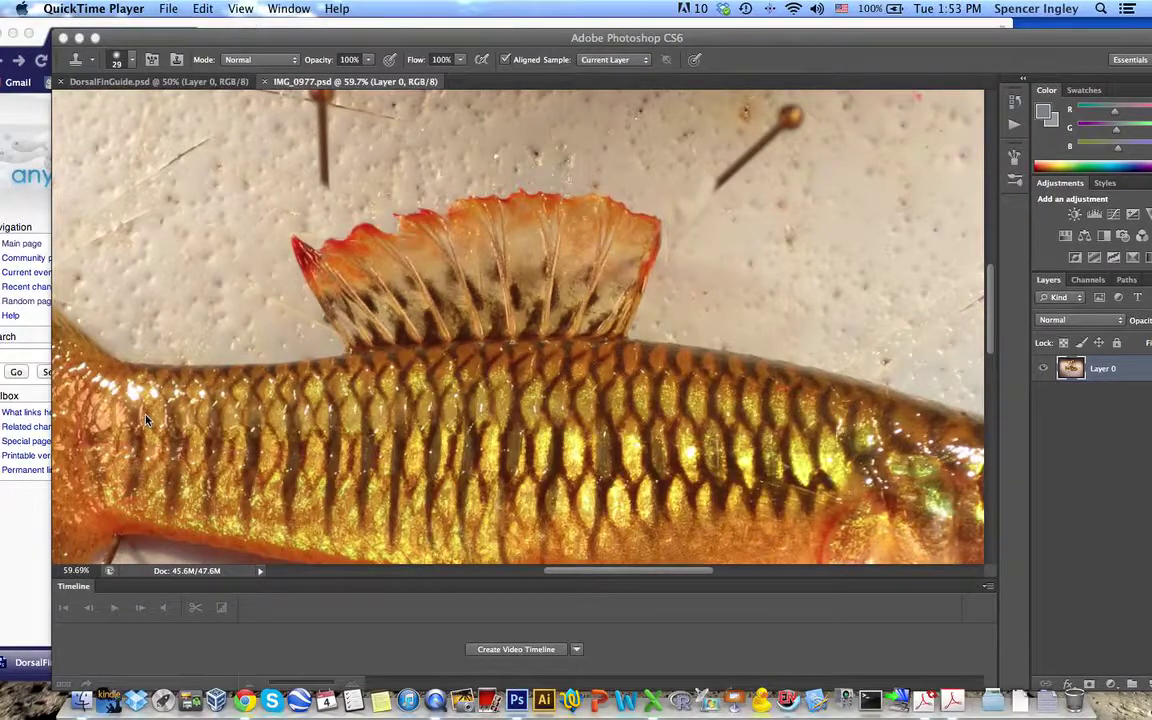
Pan to the tail and zoom to about 228% on the body's glare spots in Photoshop
scroll(170, 420, "left", 5)
scroll(170, 420, "down", 2)
scroll(186, 414, "left", 4)
scroll(186, 414, "down", 3)
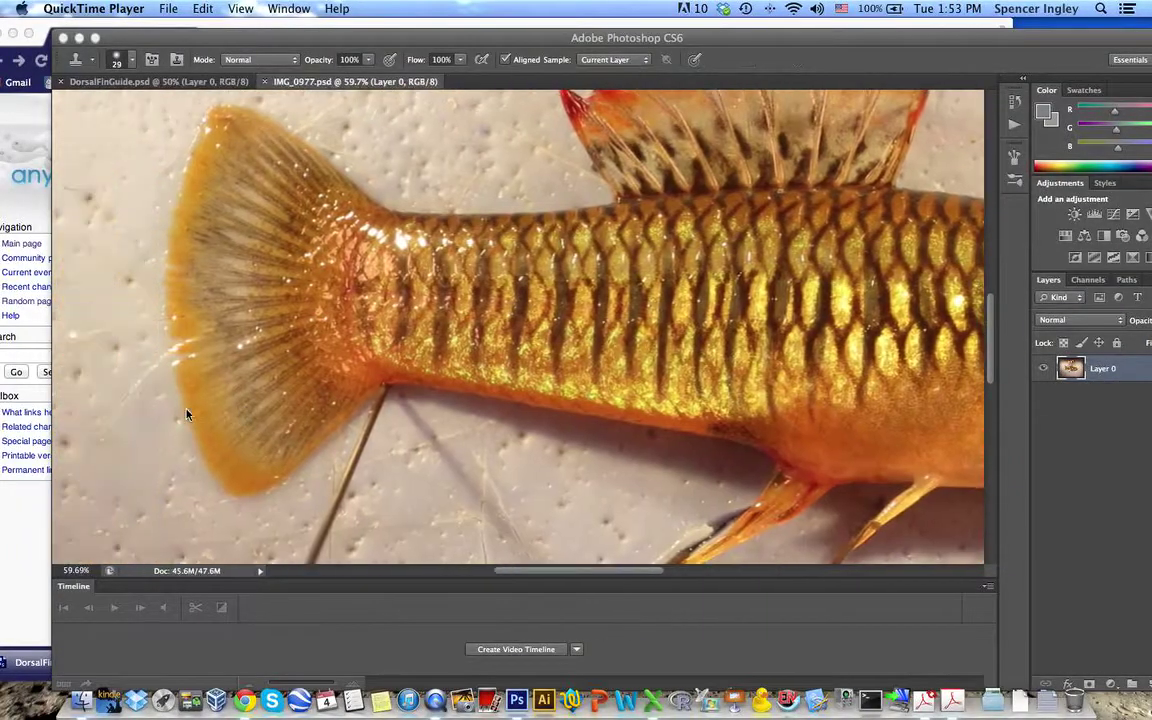
scroll(186, 414, "up", 2)
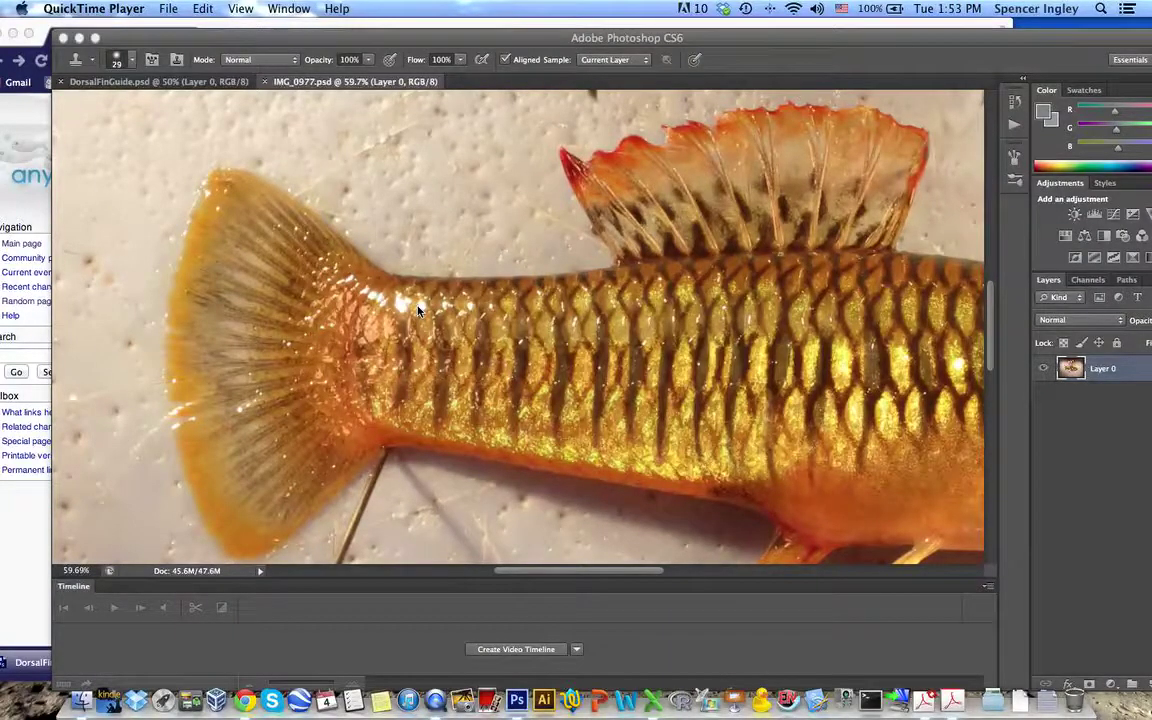
scroll(408, 330, "up", 5)
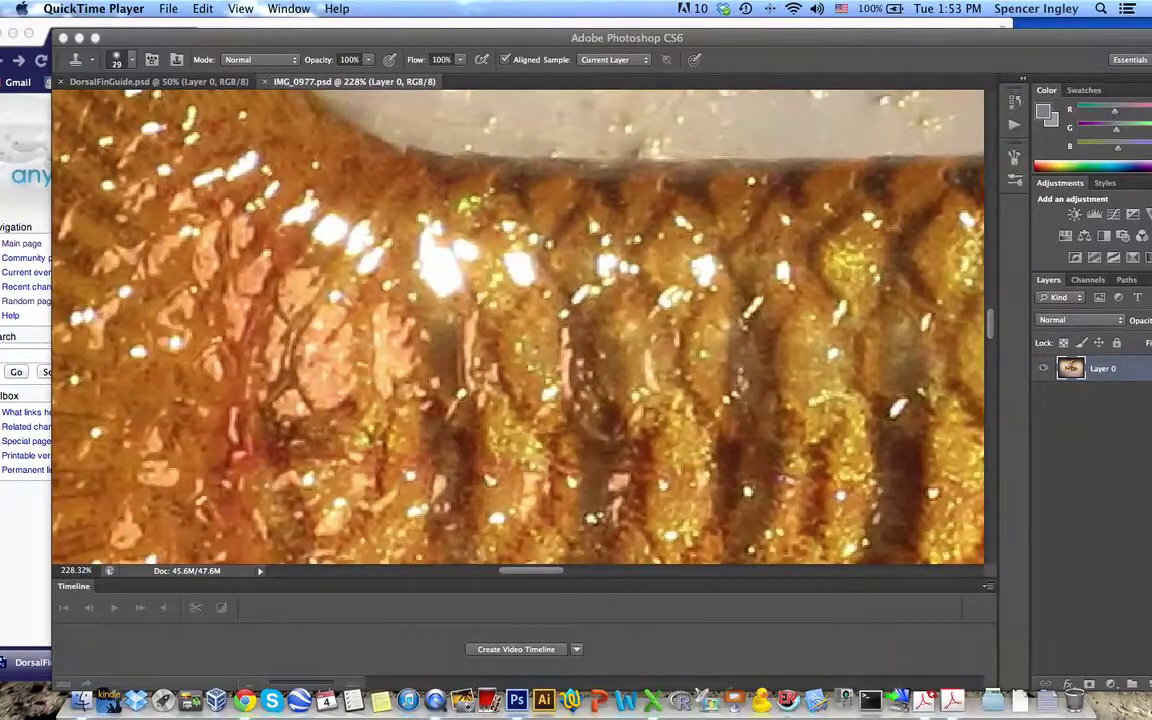
left_click(200, 42)
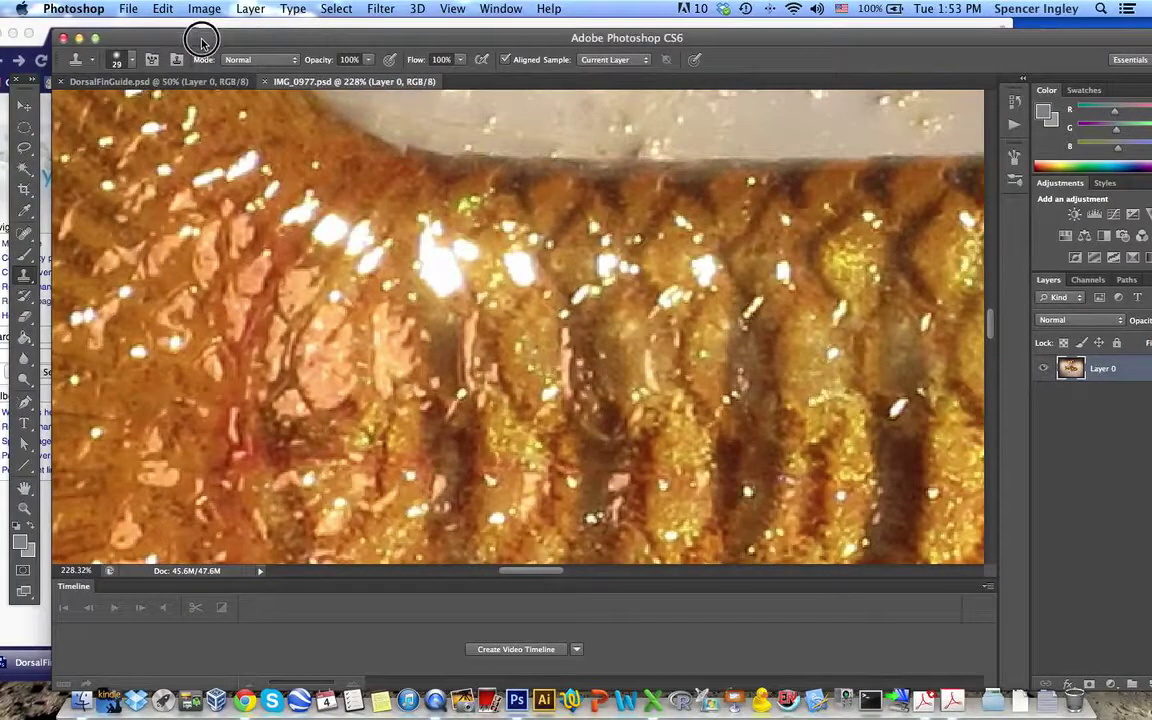
Clone-stamp nearby scale texture over the glare spots at the dorsal fin's base
left_click_drag(200, 42, 192, 39)
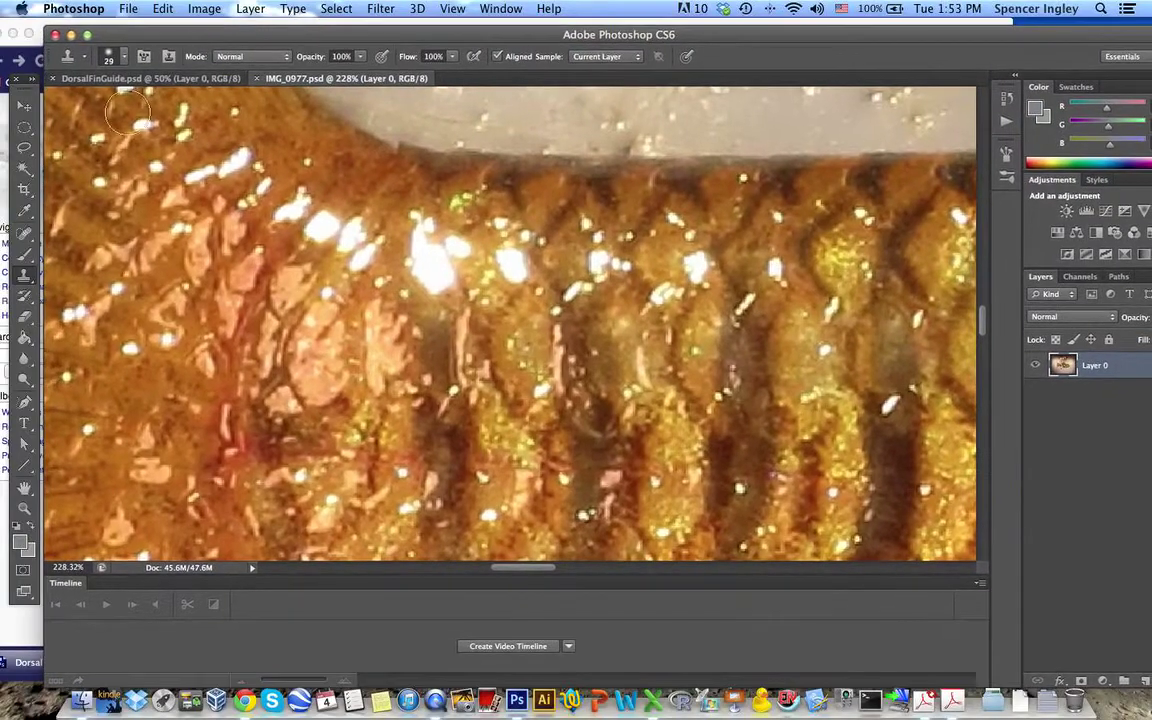
left_click(391, 203, "alt")
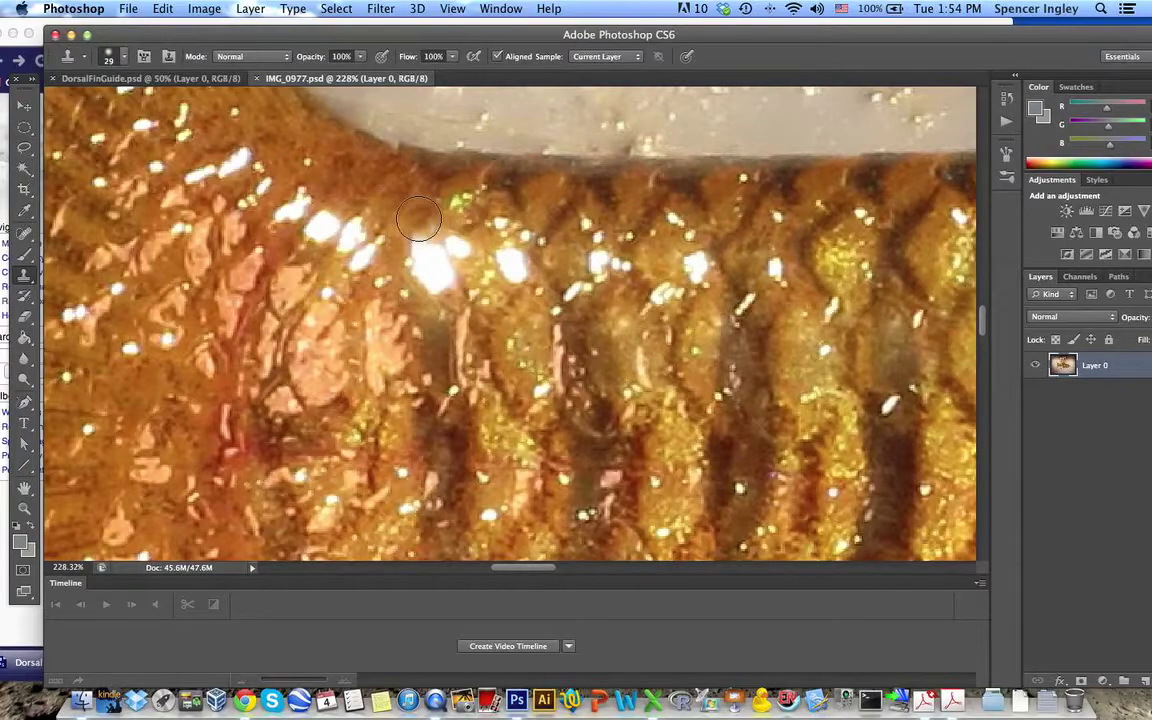
left_click_drag(419, 219, 424, 245)
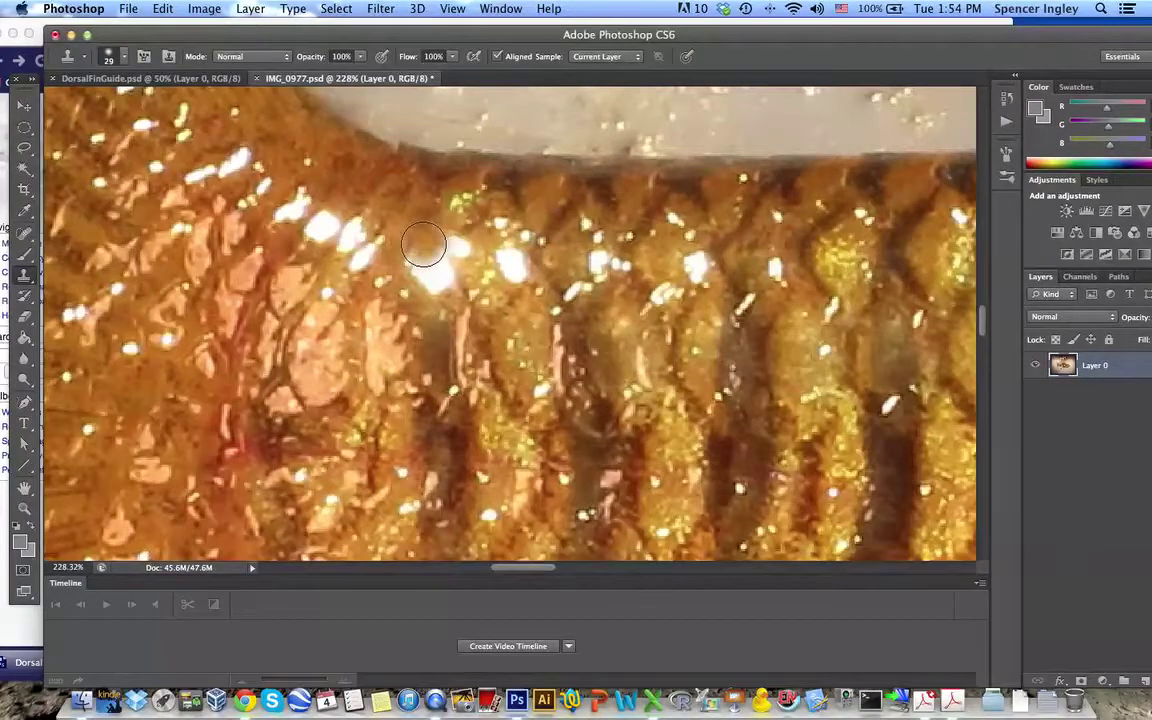
left_click(424, 245)
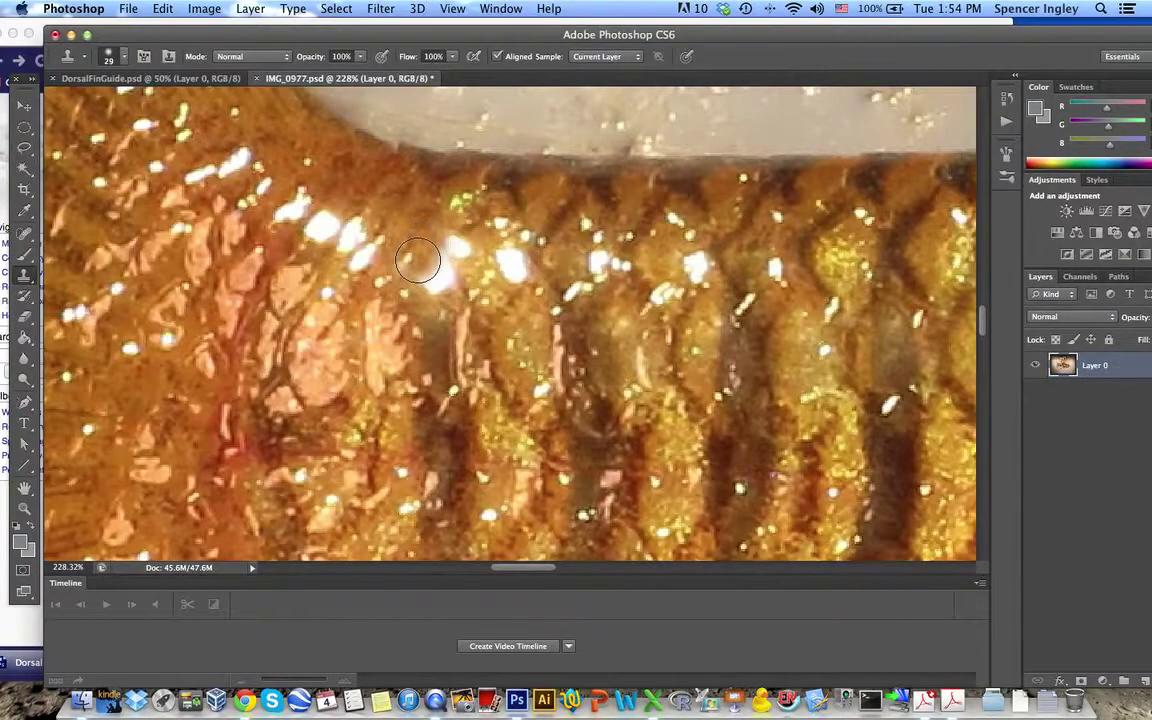
mouse_move(424, 245)
left_mouse_down()
mouse_move(413, 204)
mouse_move(435, 250)
mouse_move(418, 274)
mouse_move(409, 267)
mouse_move(435, 290)
mouse_move(465, 245)
mouse_move(448, 266)
mouse_move(373, 182)
left_mouse_up()
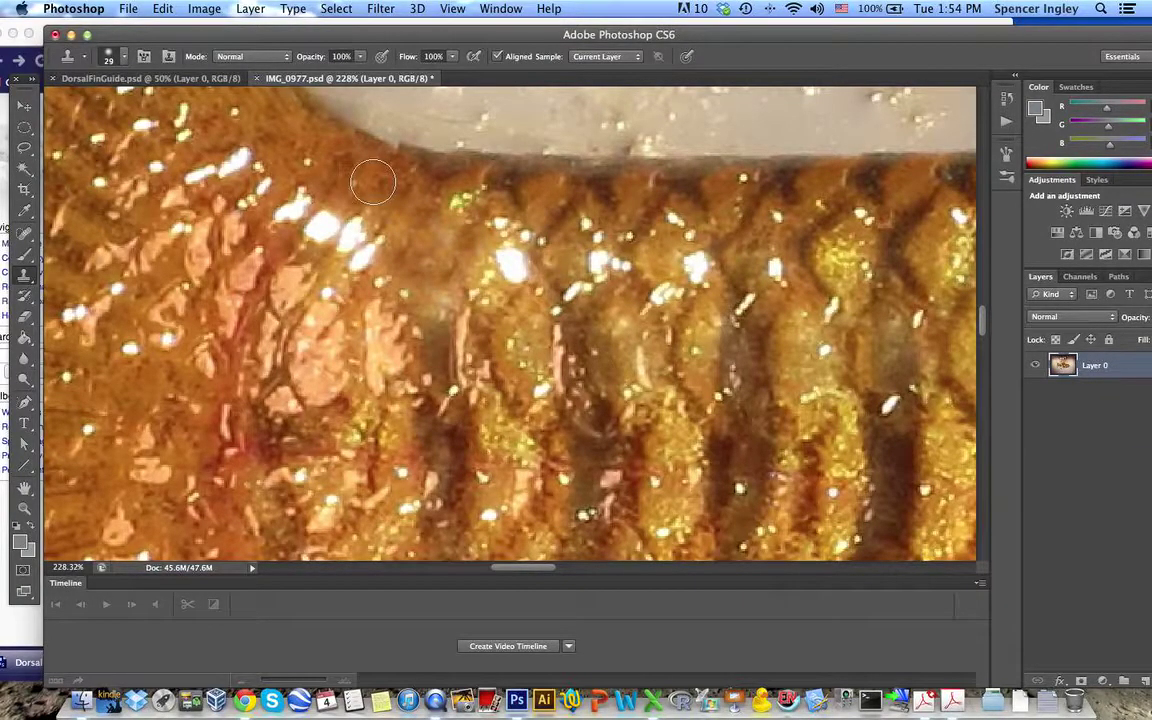
mouse_move(373, 182)
left_mouse_down()
mouse_move(567, 200)
mouse_move(513, 226)
mouse_move(530, 212)
mouse_move(588, 233)
left_mouse_up()
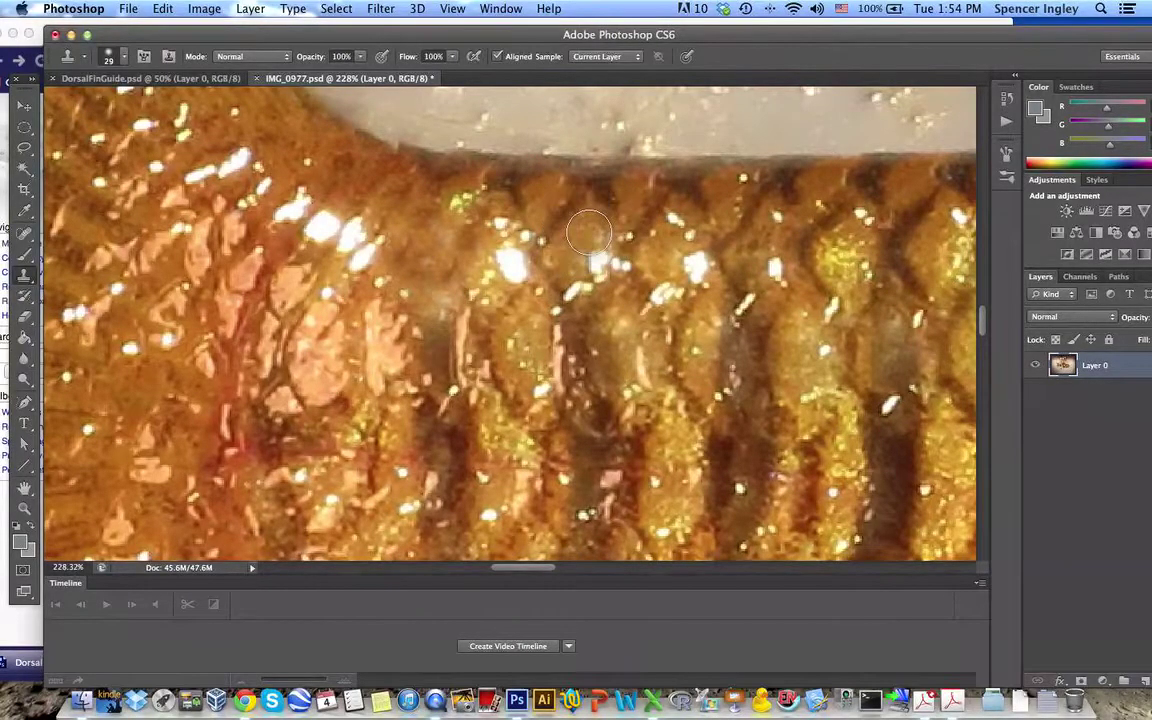
left_click(24, 149)
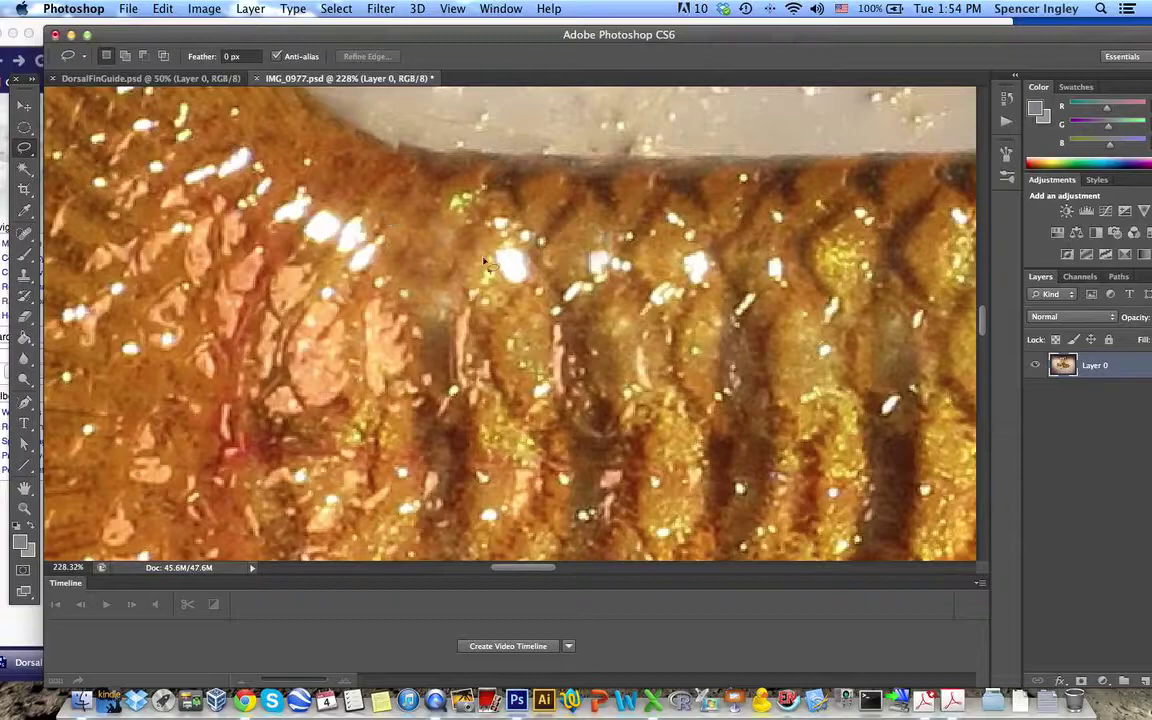
Lasso the remaining white glare spot and fill it with Content-Aware via Edit > Fill
mouse_move(493, 262)
left_mouse_down()
mouse_move(531, 287)
mouse_move(525, 246)
mouse_move(536, 235)
mouse_move(526, 214)
mouse_move(517, 239)
mouse_move(512, 219)
mouse_move(493, 216)
mouse_move(481, 231)
mouse_move(493, 262)
left_mouse_up()
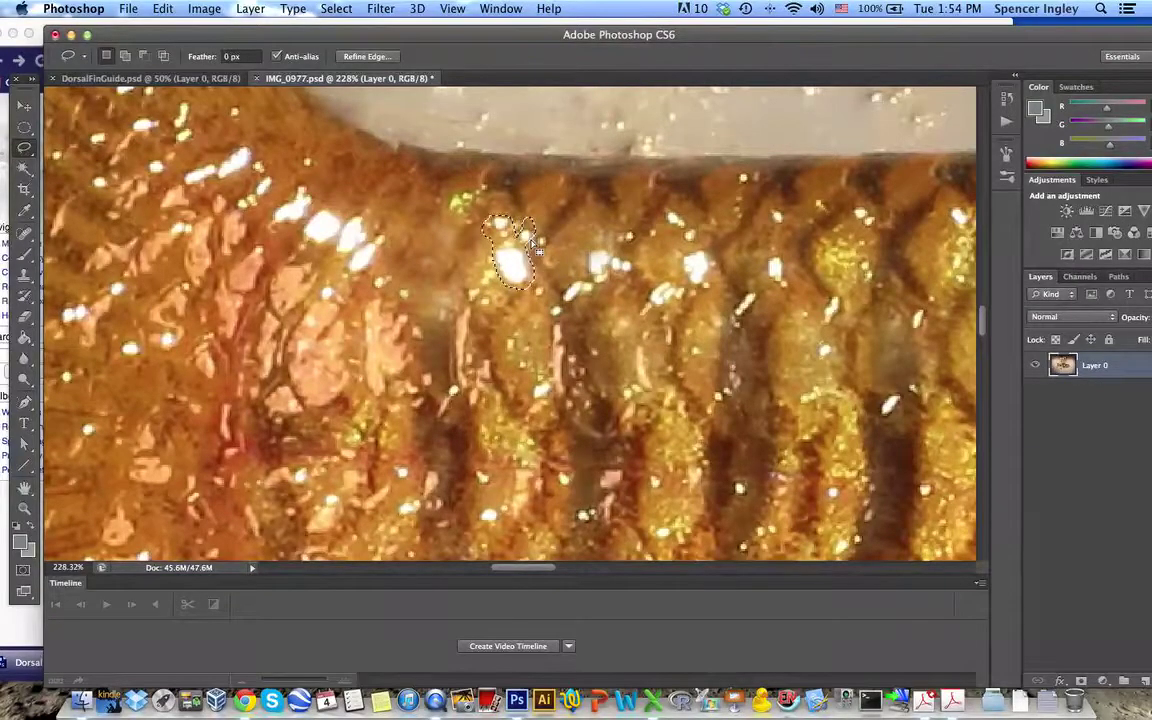
left_click(163, 8)
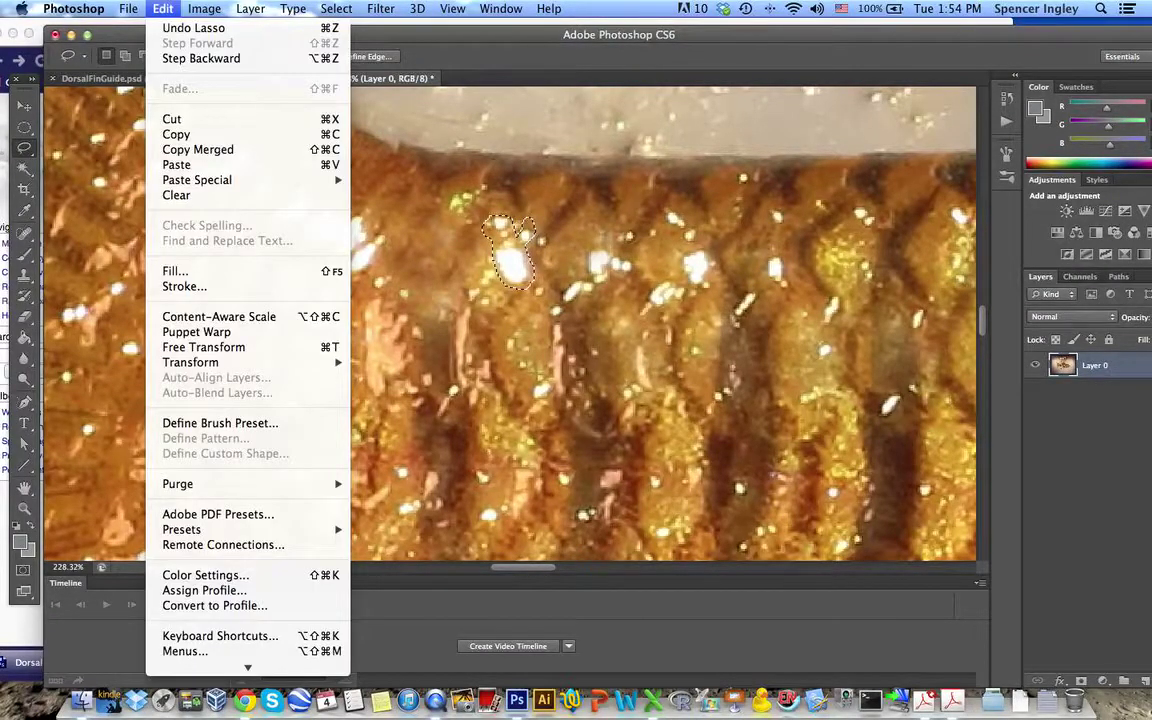
left_click(172, 271)
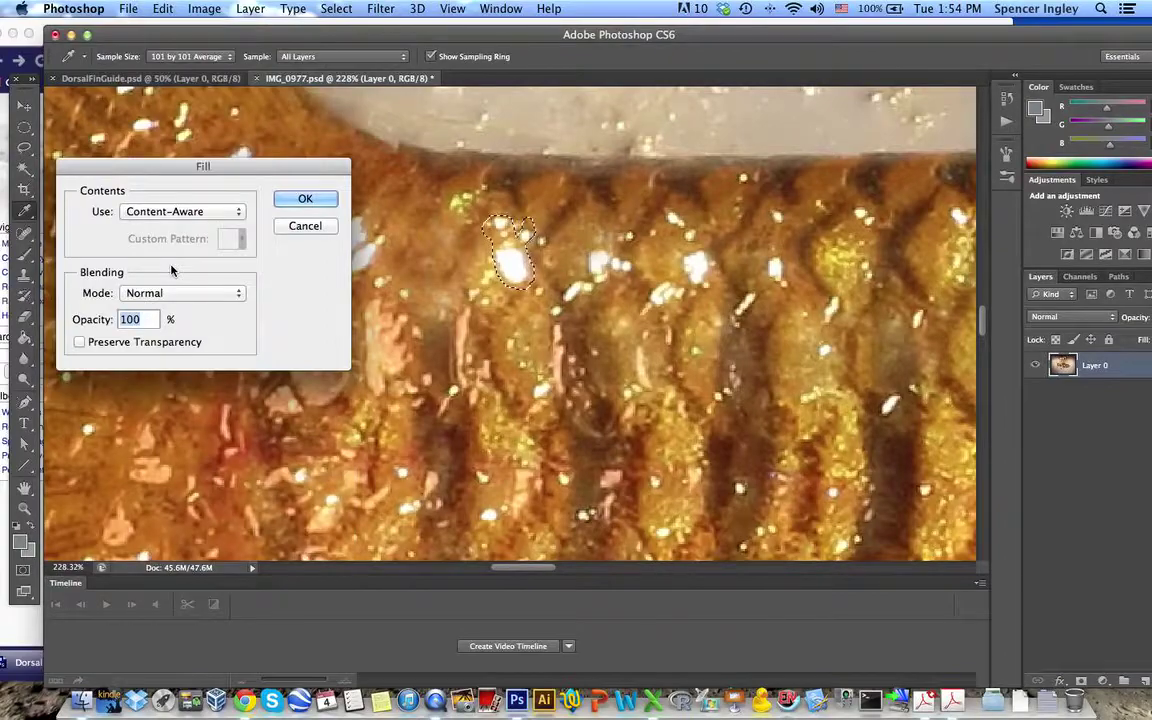
left_click(158, 211)
left_click(160, 212)
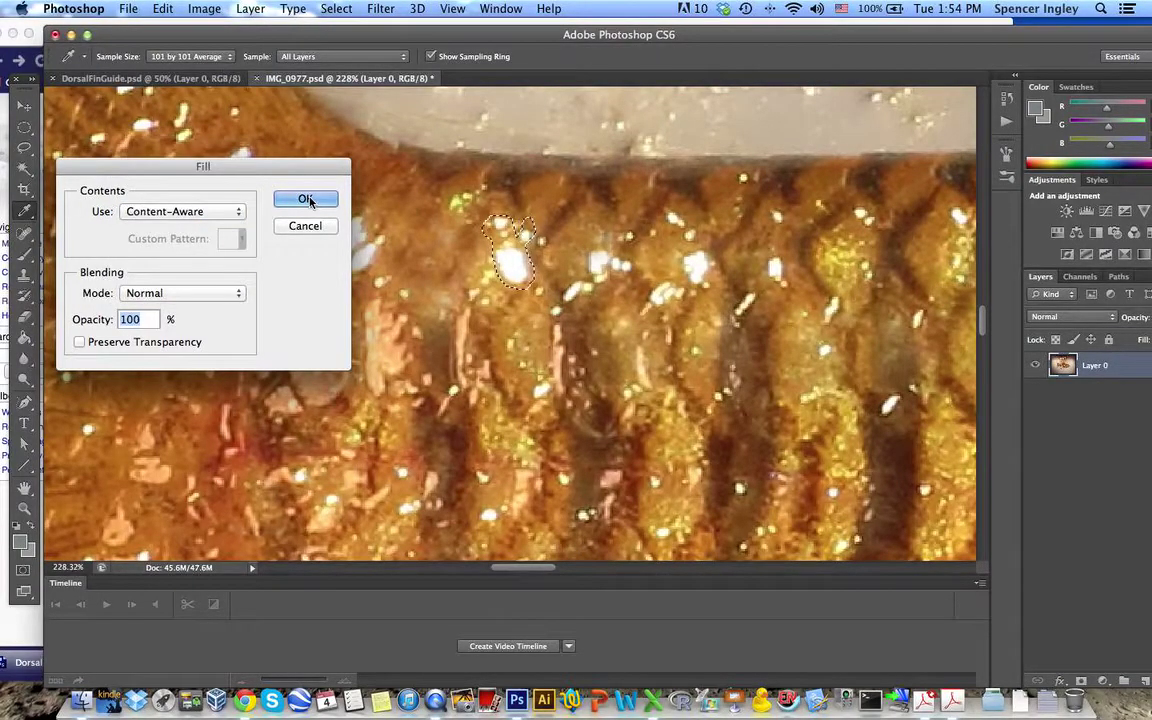
left_click(306, 200)
key("l")
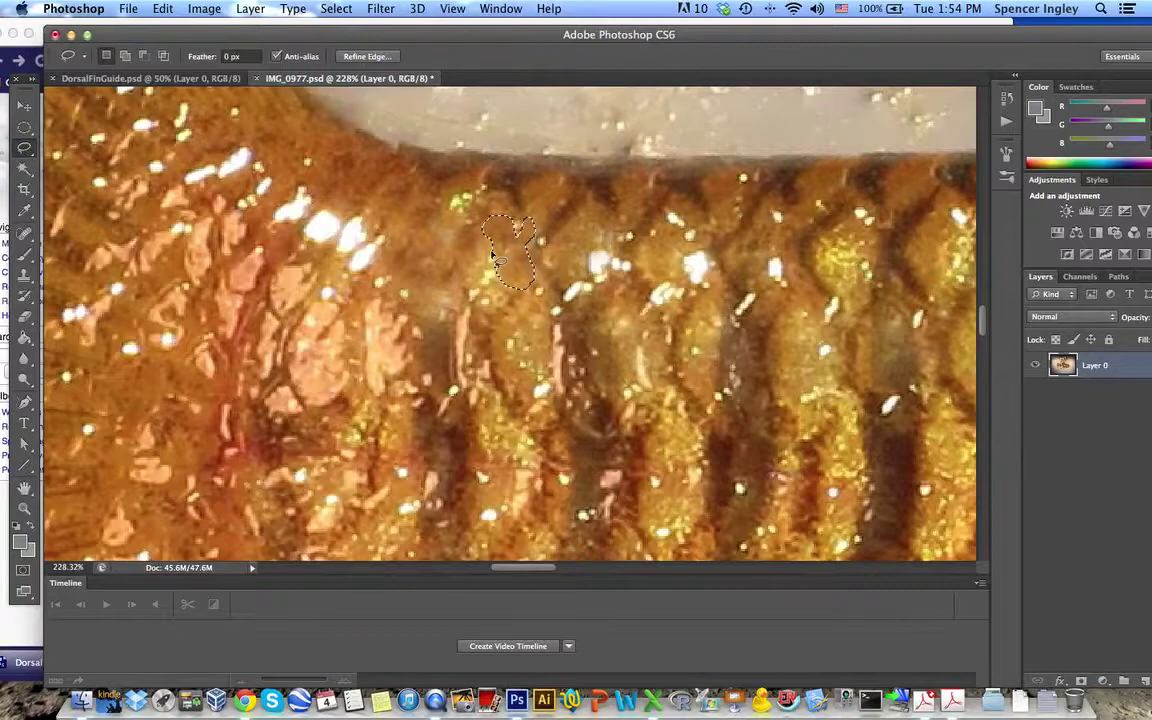
scroll(495, 257, "right", 10)
scroll(495, 257, "up", 5)
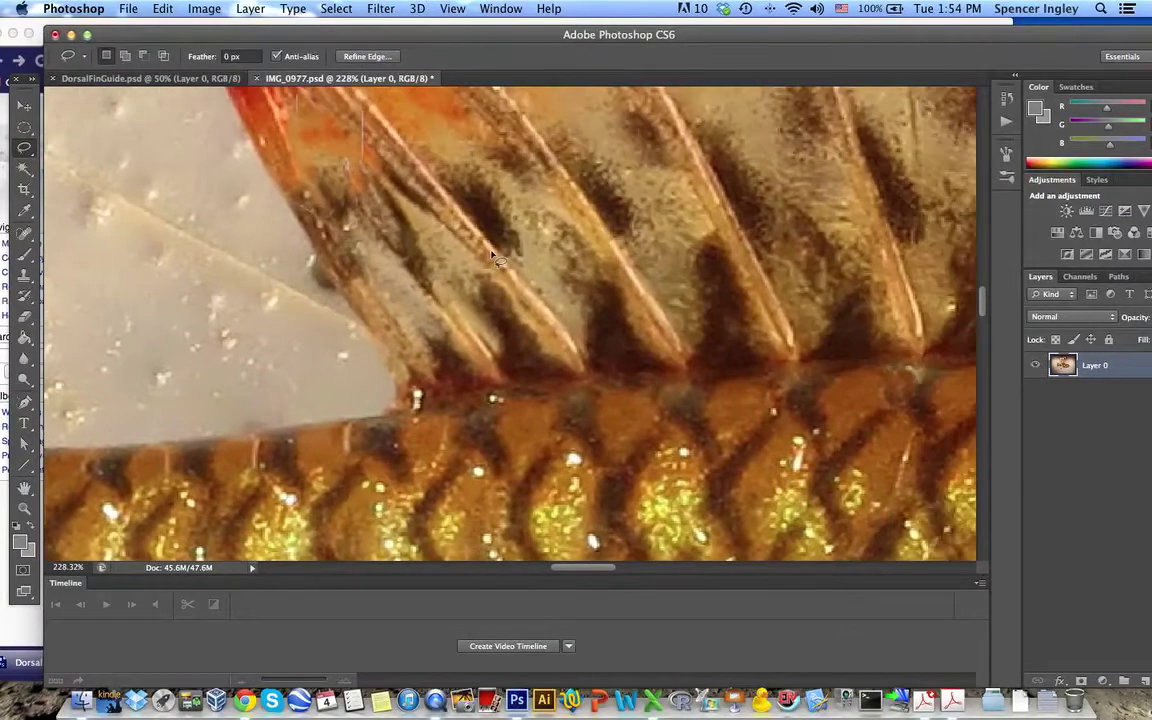
Zoom out to about 97% and pan until the entire dorsal fin is visible
scroll(495, 257, "down", 2)
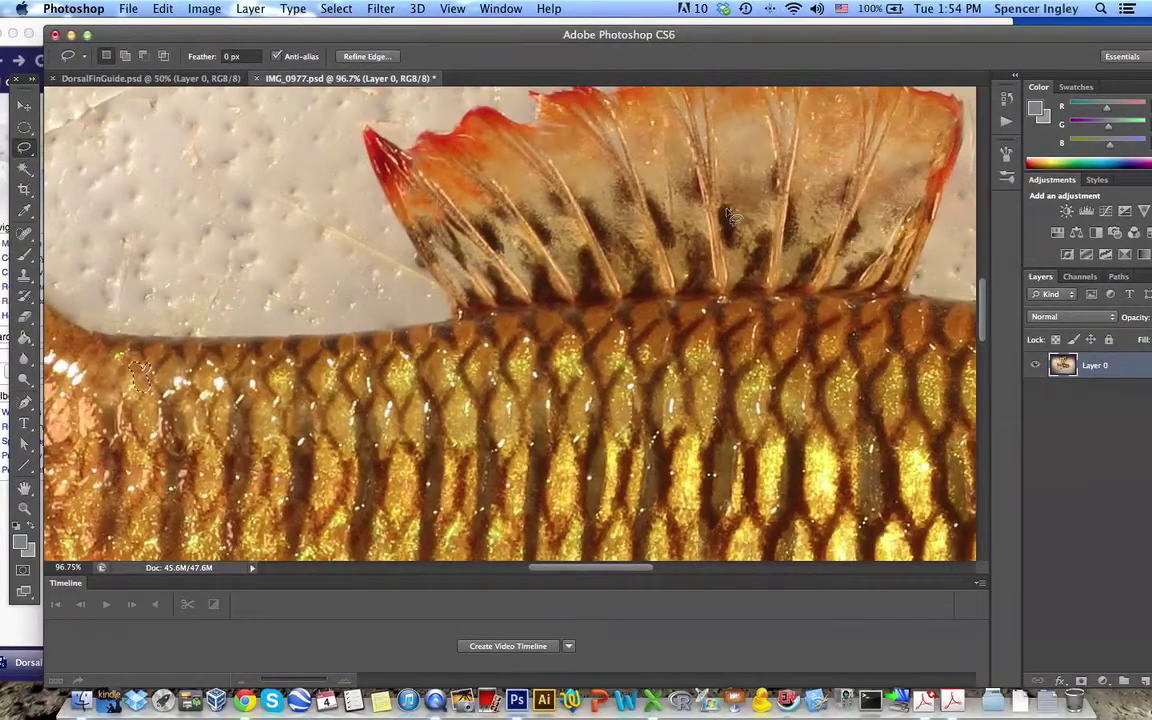
scroll(731, 215, "right", 5)
scroll(731, 215, "up", 3)
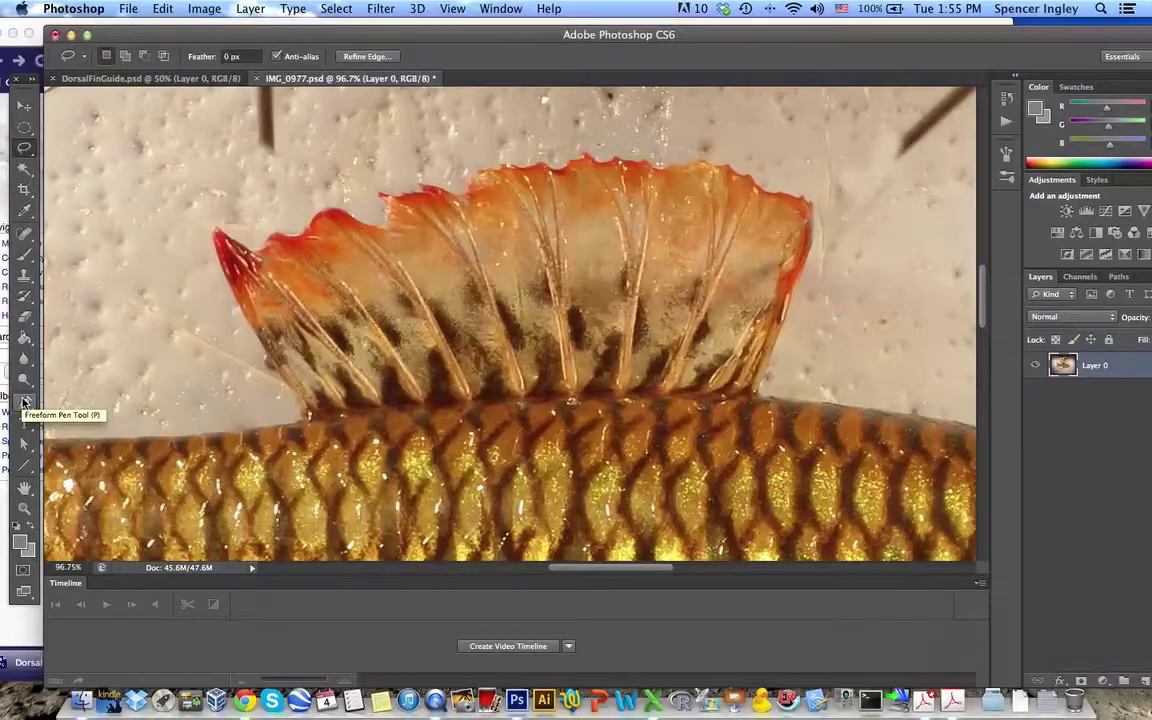
Trace a closed Freeform Pen path around the dorsal fin and a strip of body
left_click(25, 402)
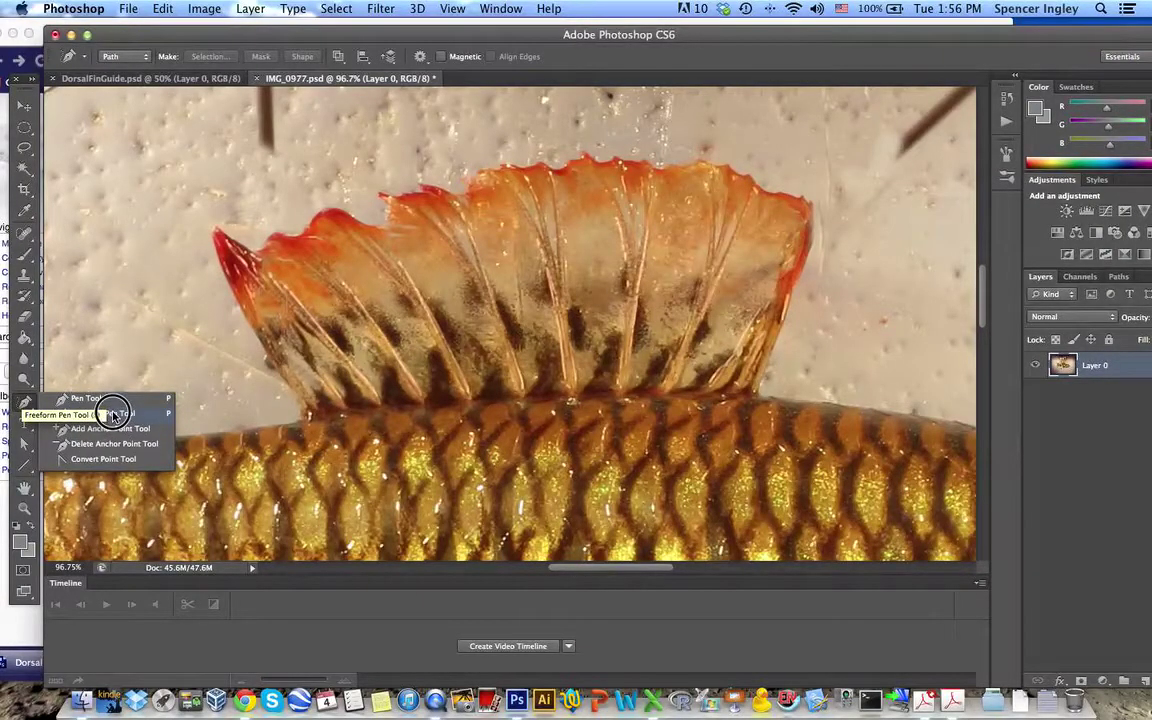
left_click(114, 415)
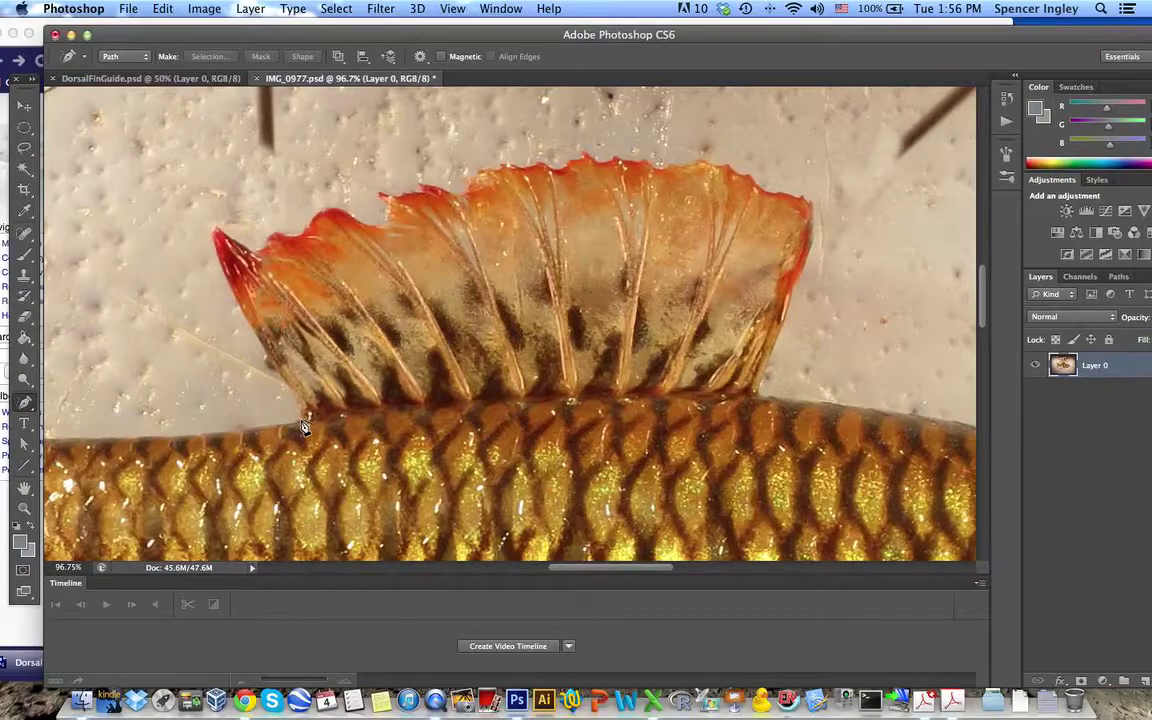
mouse_move(303, 427)
left_mouse_down()
mouse_move(296, 418)
mouse_move(259, 432)
mouse_move(249, 458)
mouse_move(312, 487)
mouse_move(477, 493)
mouse_move(589, 478)
mouse_move(697, 484)
mouse_move(802, 463)
mouse_move(816, 453)
mouse_move(806, 406)
mouse_move(759, 393)
mouse_move(810, 260)
mouse_move(802, 193)
mouse_move(760, 188)
mouse_move(720, 160)
mouse_move(620, 160)
mouse_move(496, 173)
mouse_move(240, 242)
mouse_move(217, 260)
mouse_move(293, 416)
left_mouse_up()
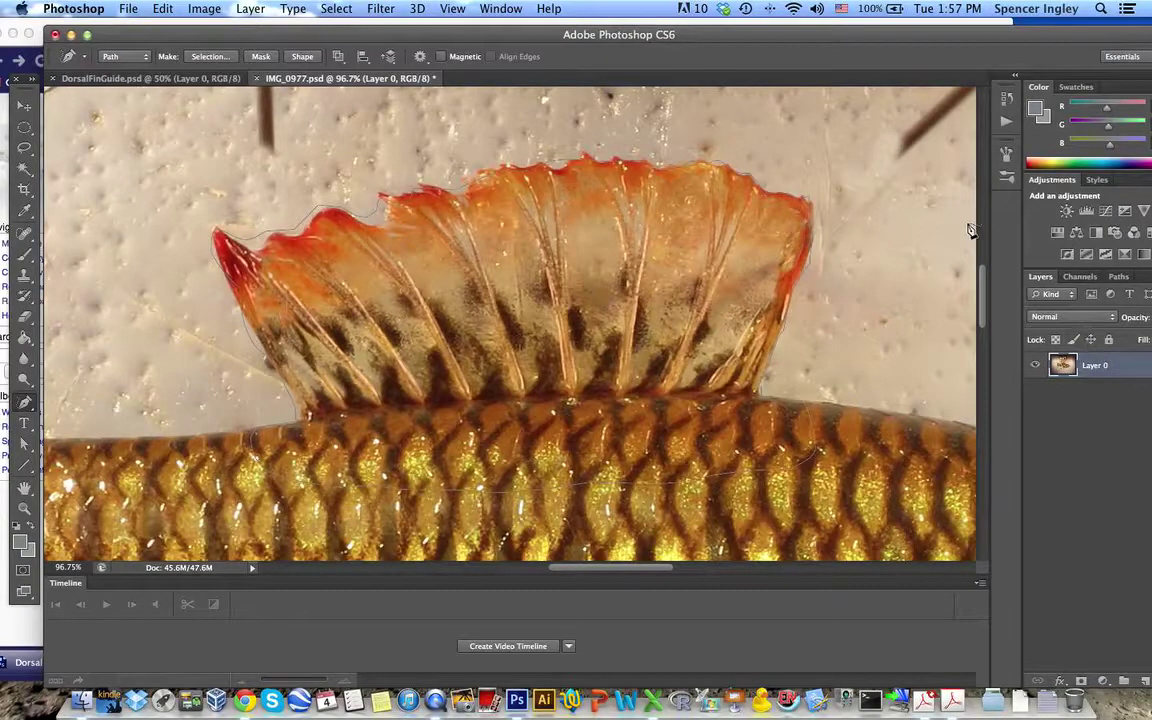
double_click(938, 38)
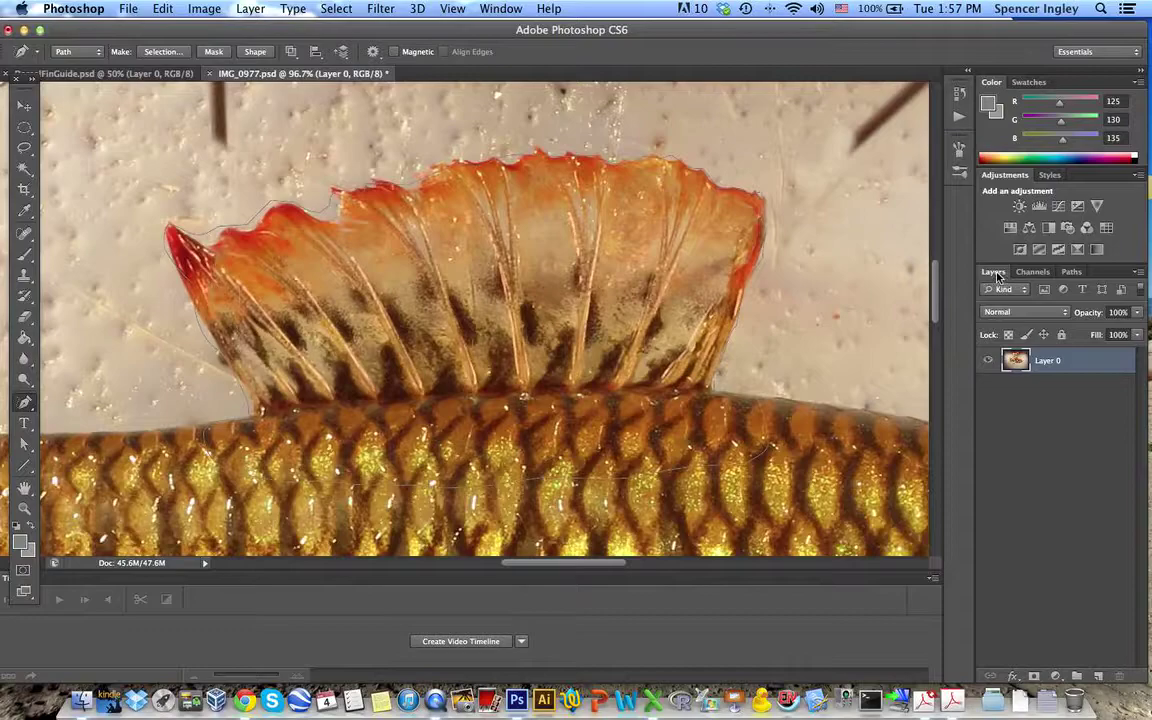
Make a selection from Work Path in the Paths panel with 0-pixel feather
left_click(1071, 273)
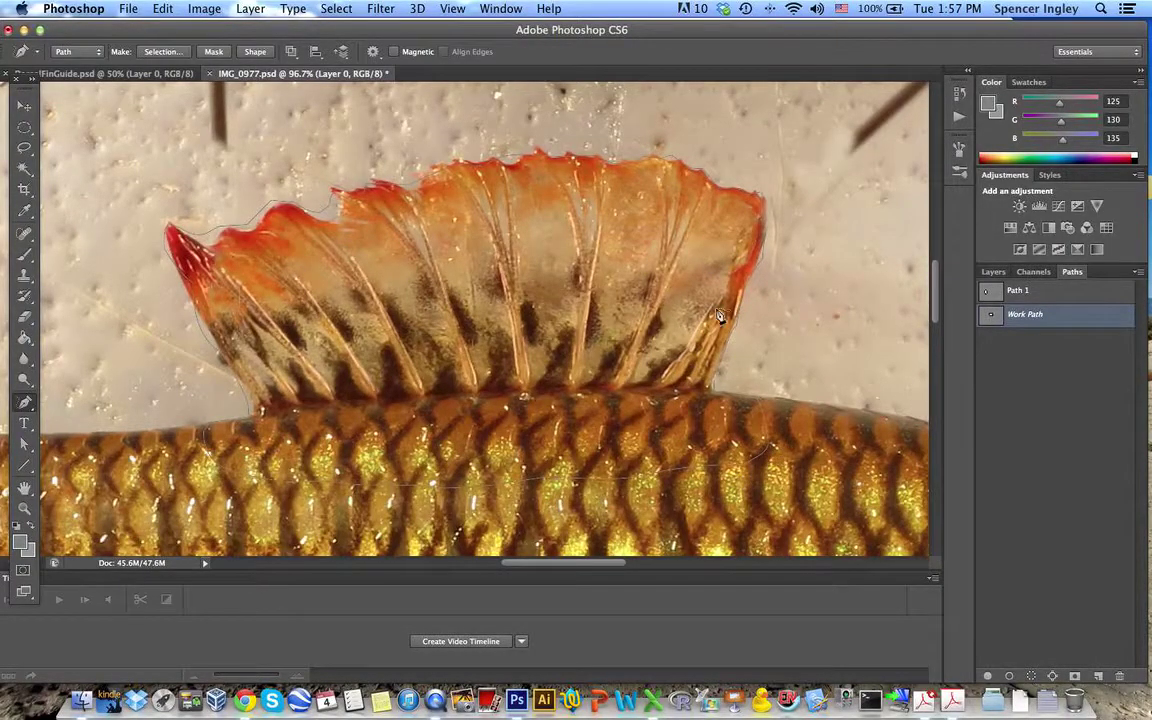
right_click(1038, 322)
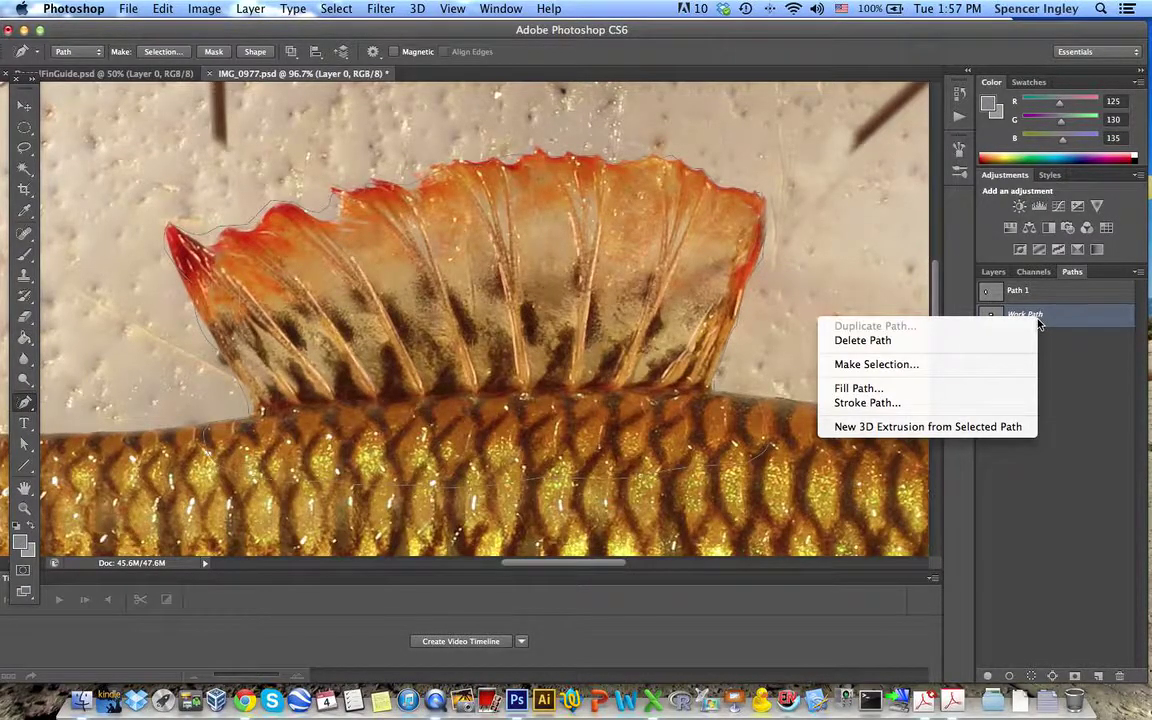
left_click(900, 365)
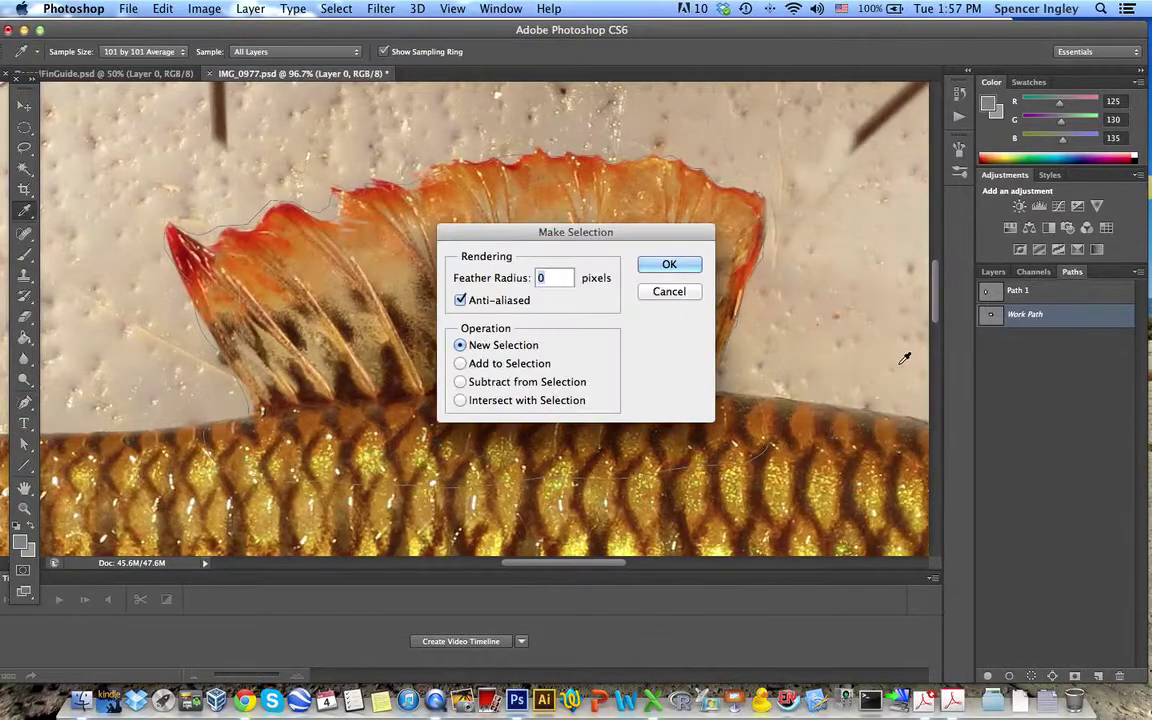
left_click(679, 267)
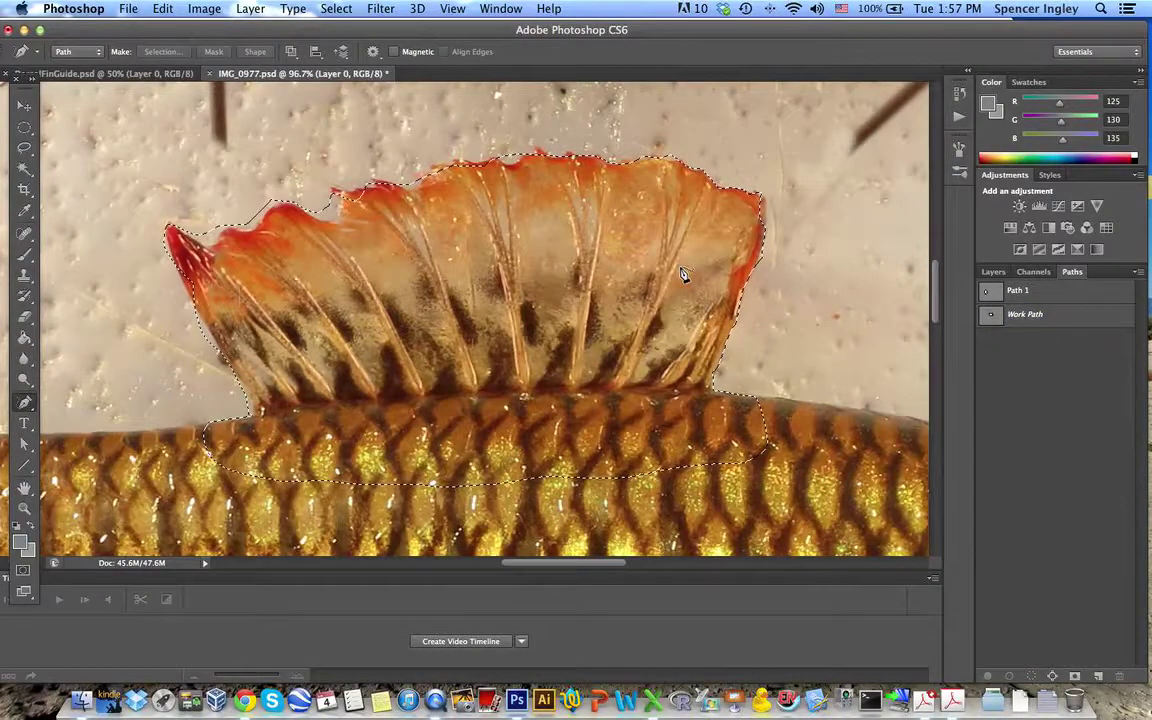
Copy the selected fin from IMG_0977.psd with Edit > Copy
key("v")
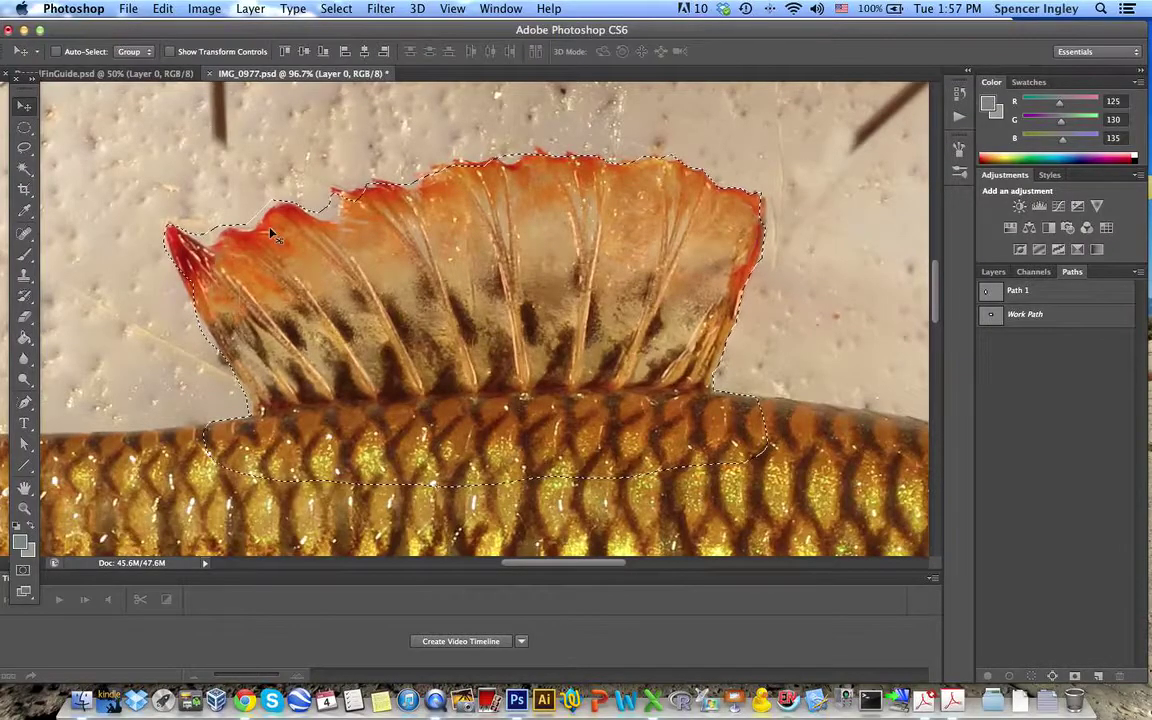
left_click_drag(463, 294, 520, 332)
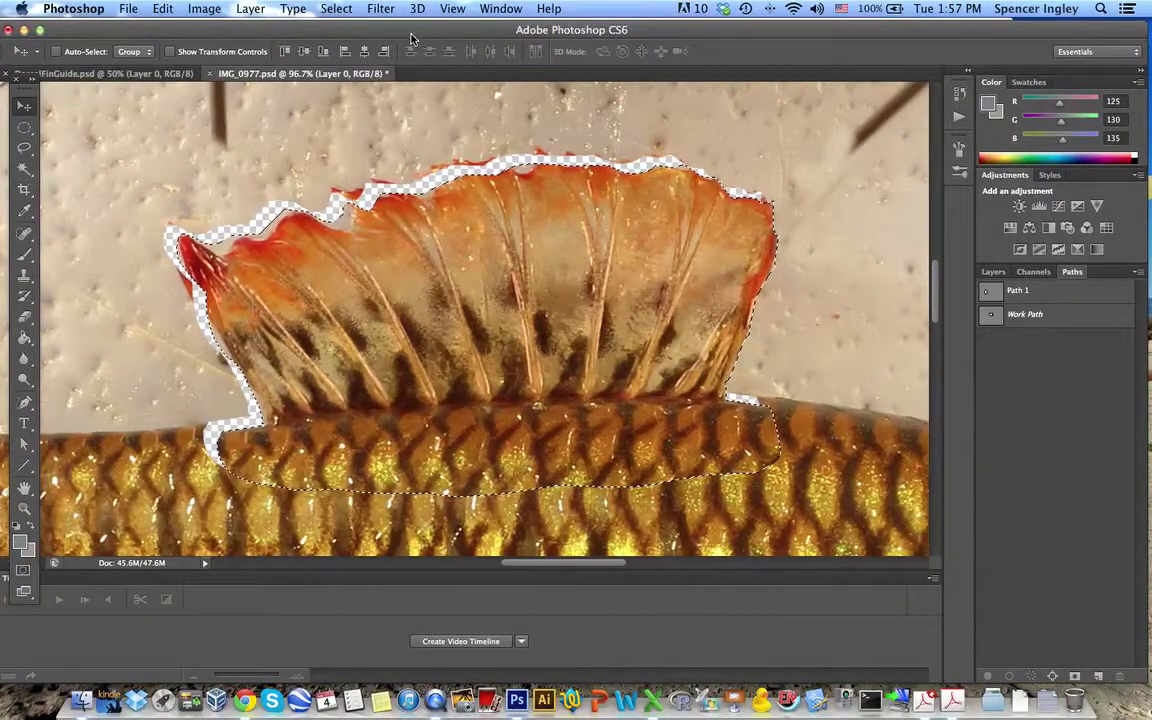
left_click_drag(405, 33, 418, 33)
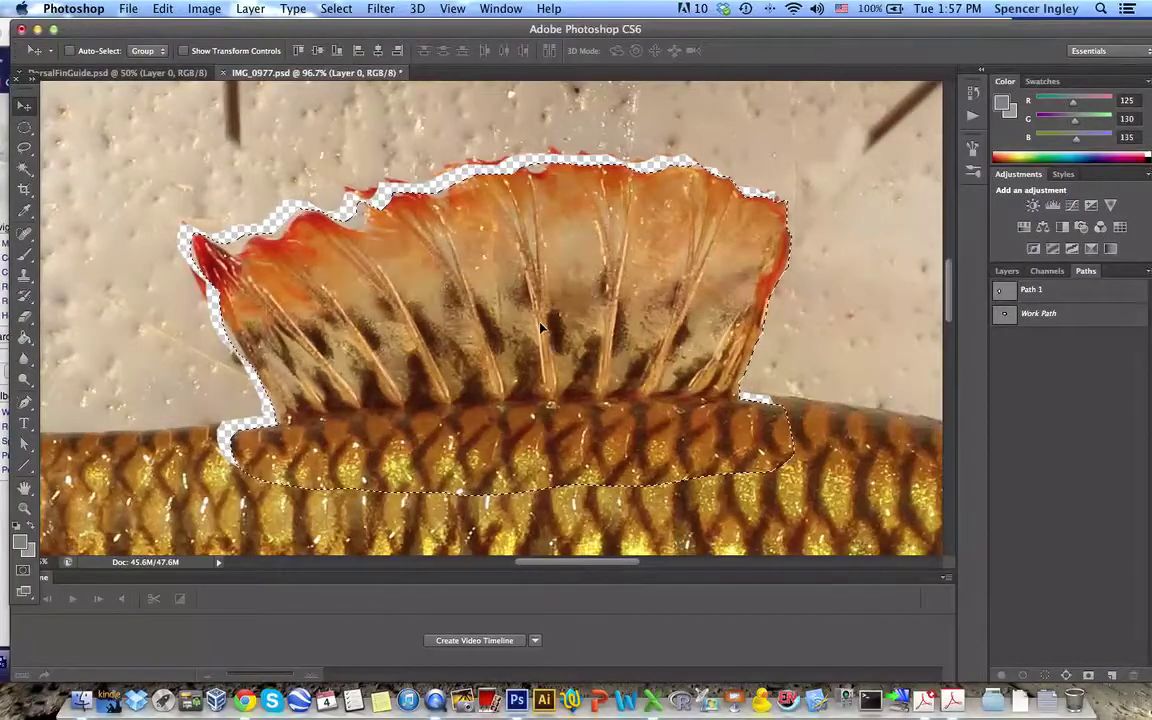
left_click(162, 8)
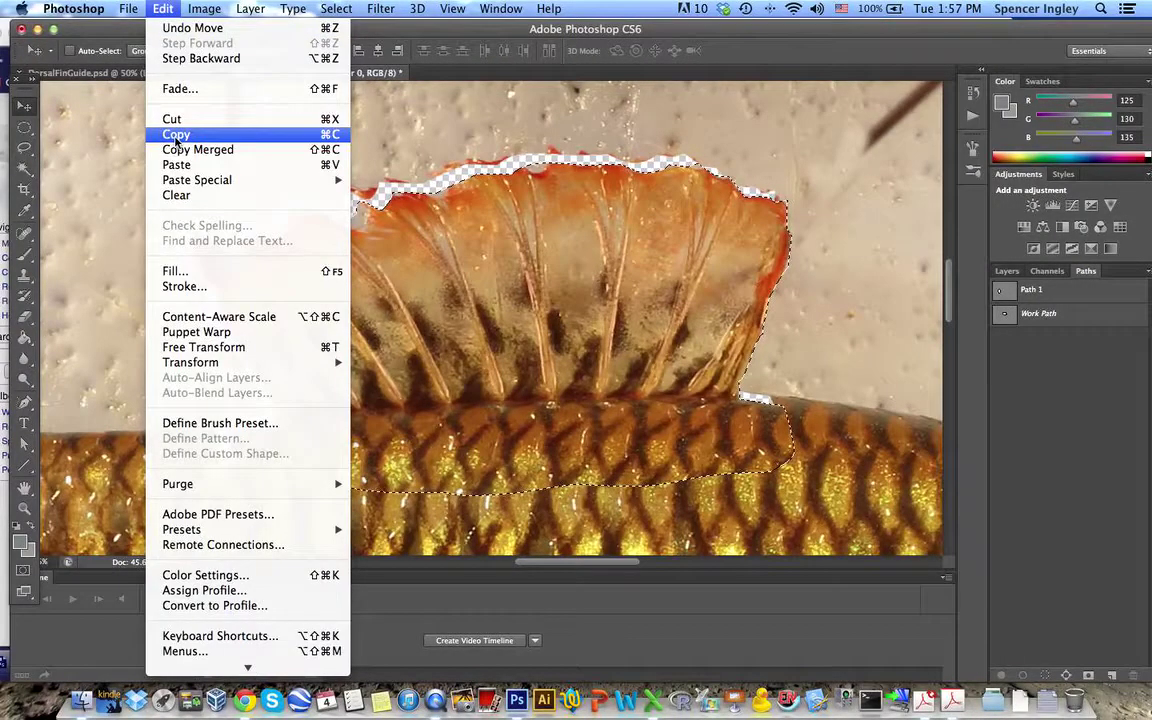
left_click(175, 136)
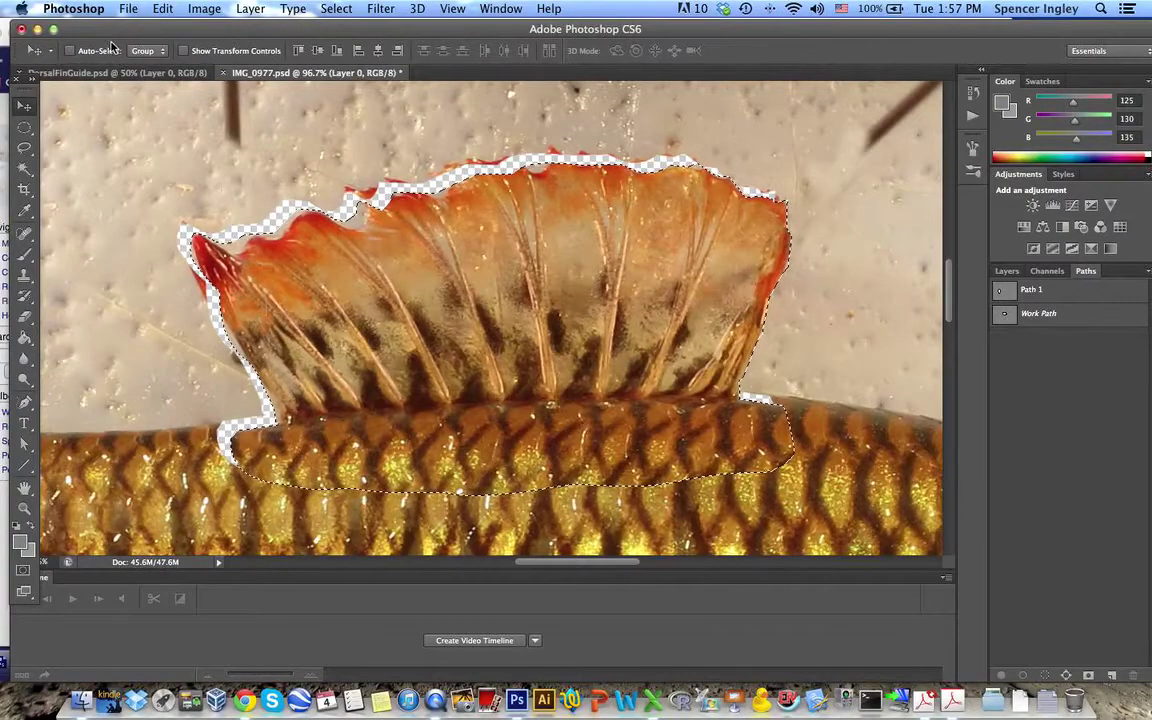
Paste the fin into DorsalFinGuide.psd as a new Layer 2
left_click_drag(105, 27, 121, 26)
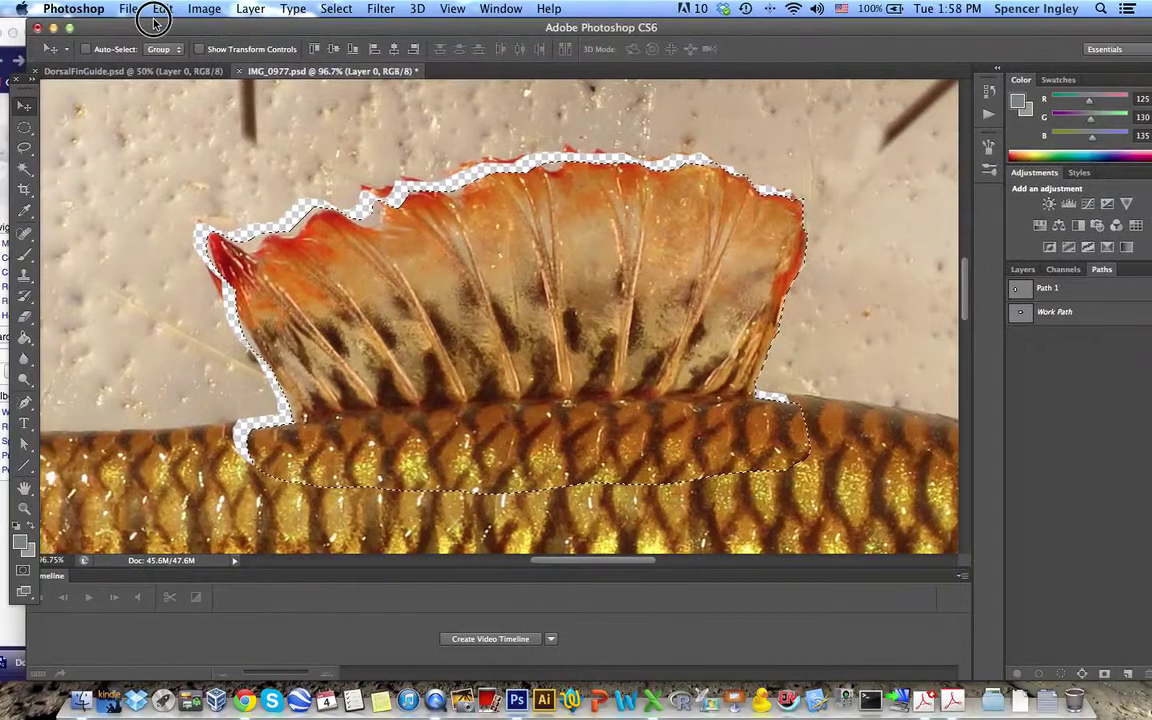
left_click(127, 72)
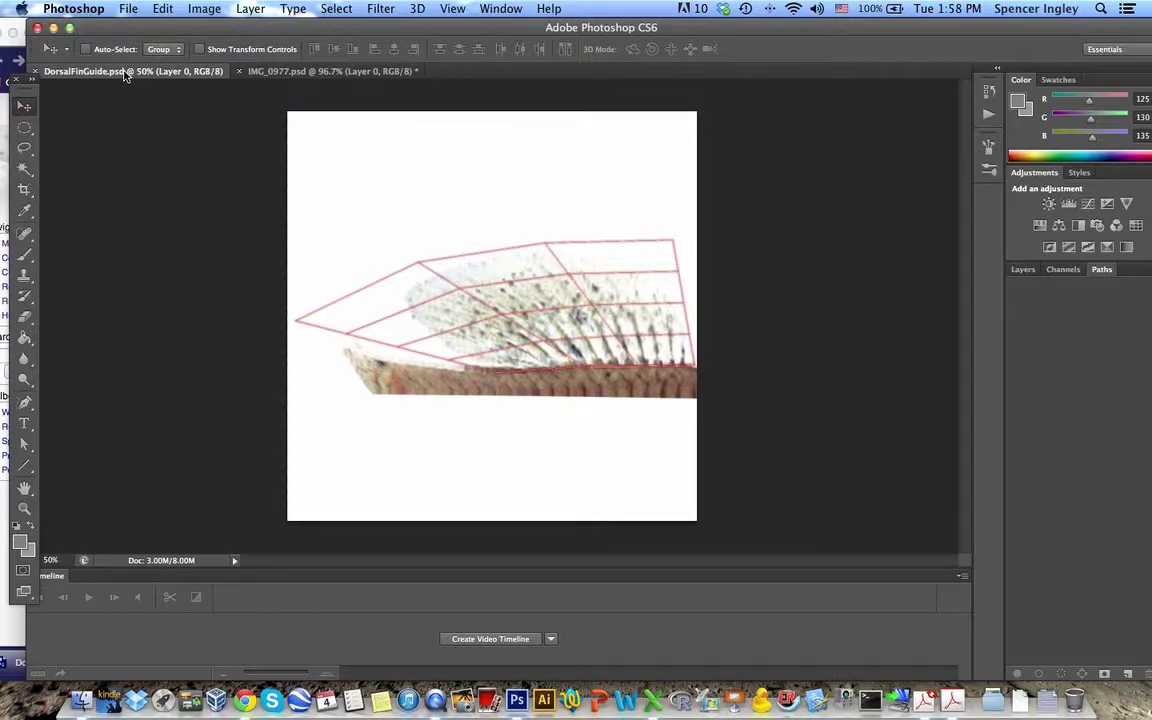
key("super+v")
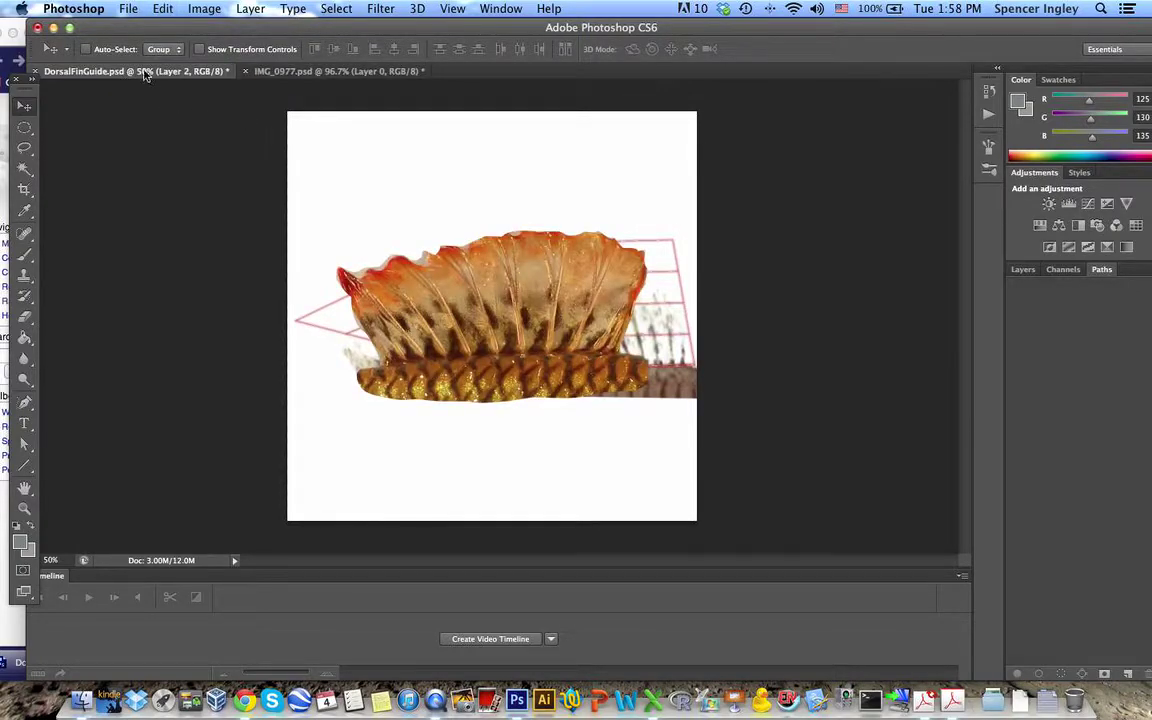
left_click_drag(148, 29, 170, 29)
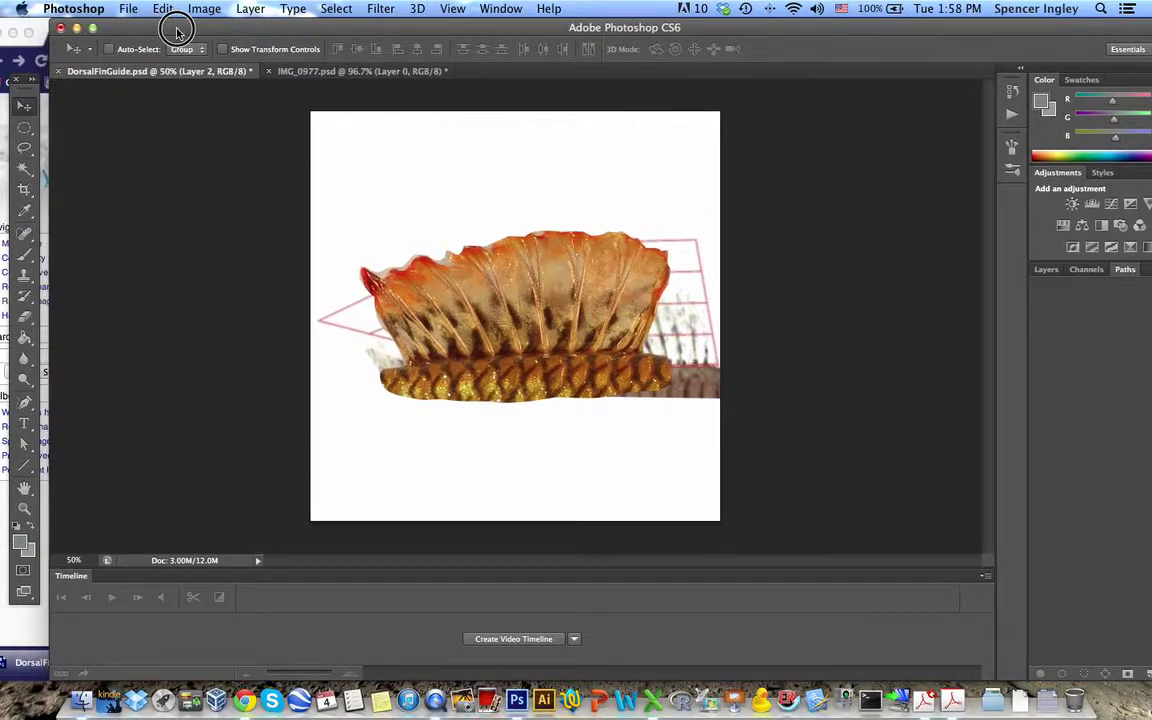
left_click(38, 25)
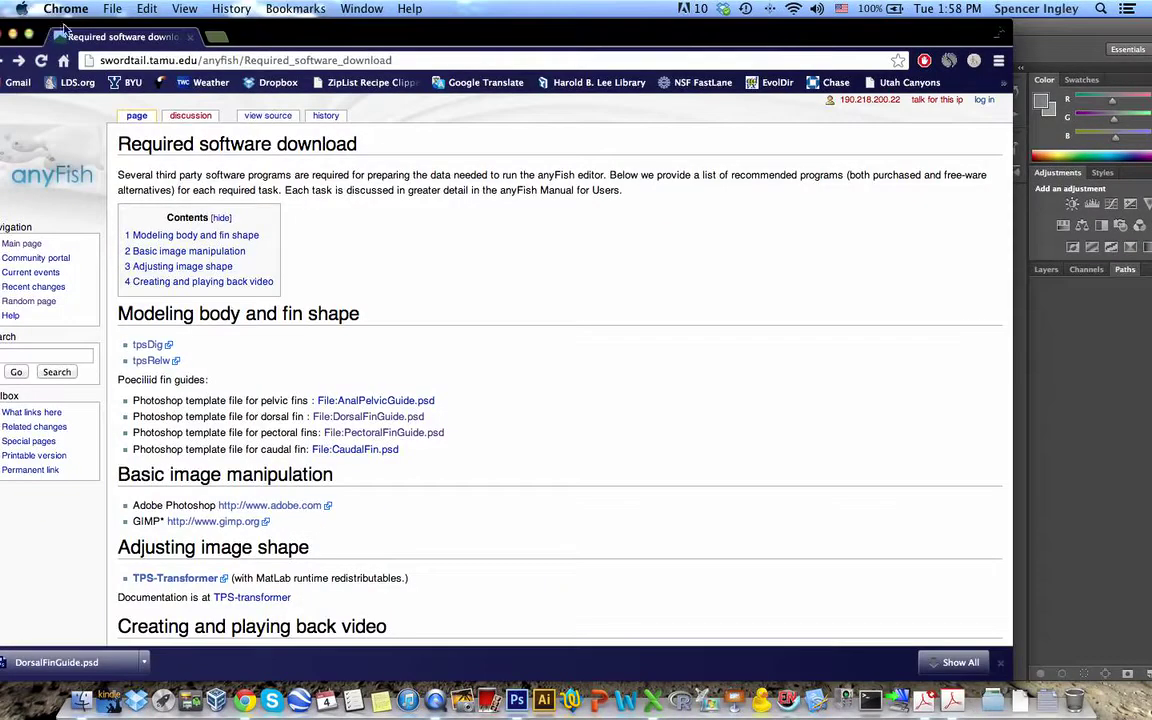
Move the Chrome window aside and show all open windows in Mission Control
left_click_drag(312, 38, 362, 38)
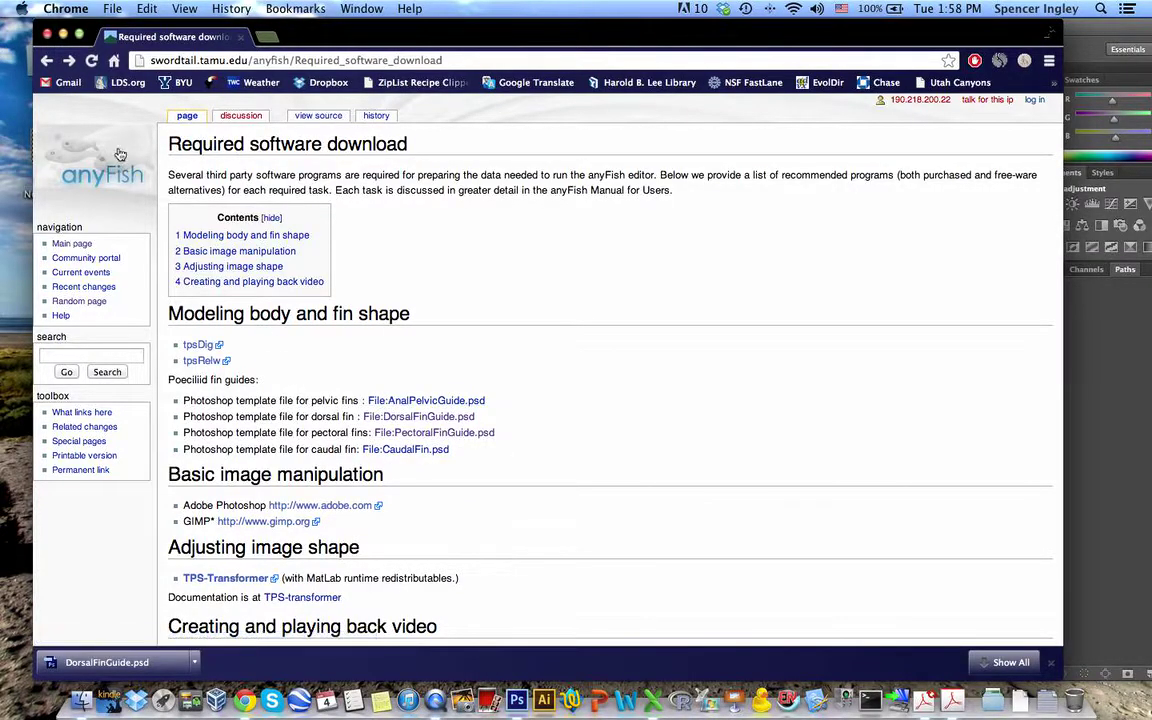
key("ctrl+Up")
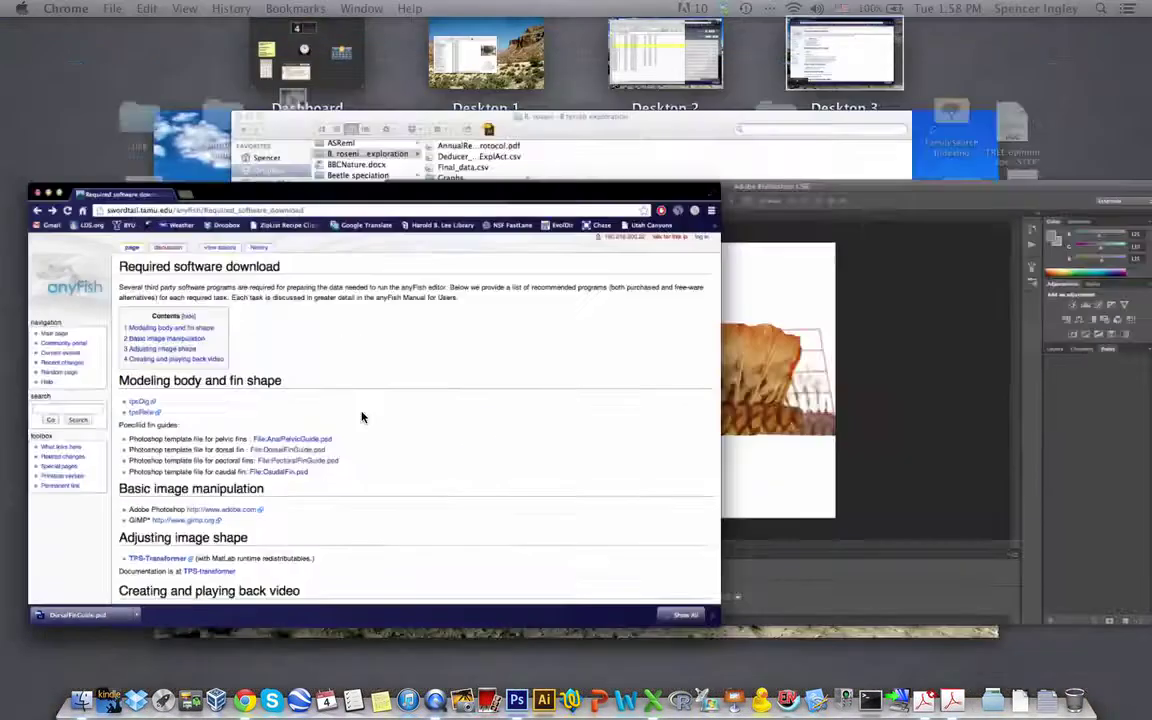
Reposition the pasted fin Layer 2 higher in DorsalFinGuide.psd, above the guide fin
left_click(718, 338)
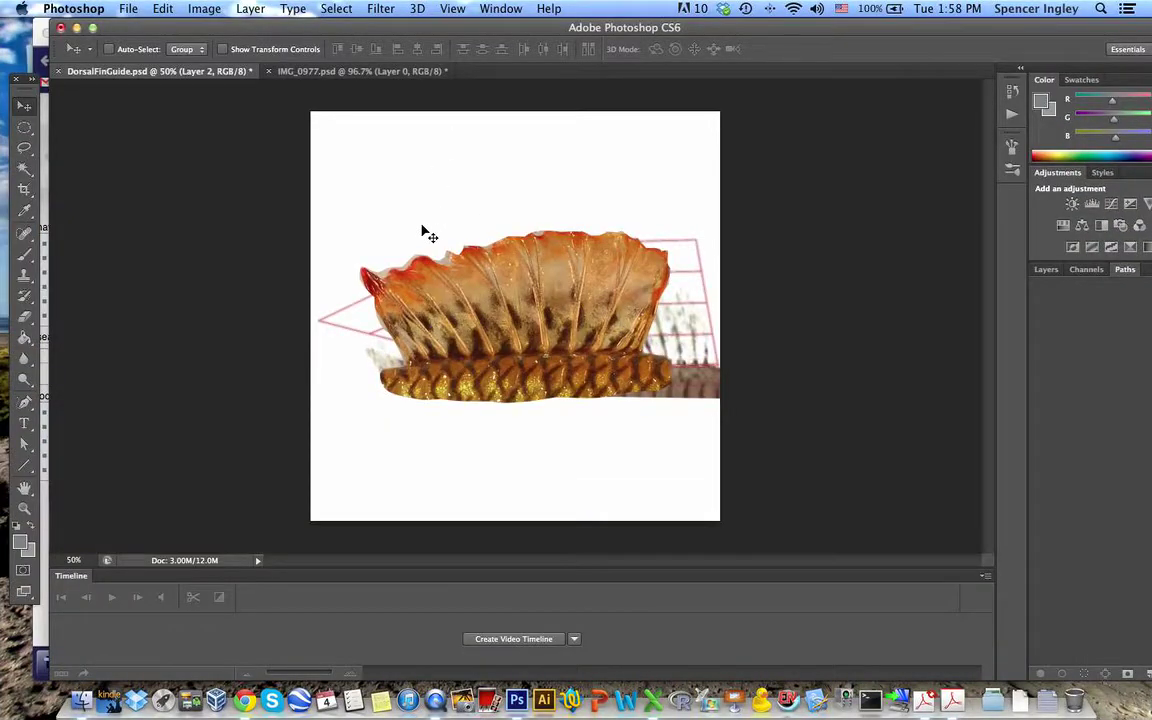
left_click_drag(540, 442, 478, 458)
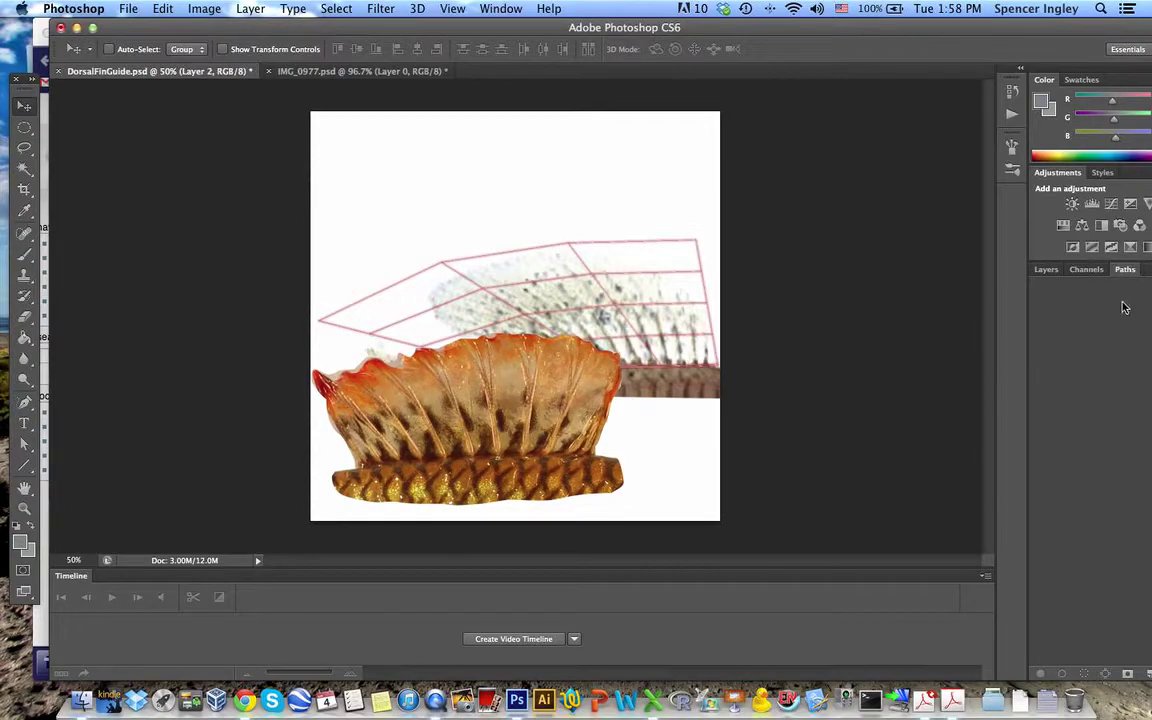
left_click(1043, 269)
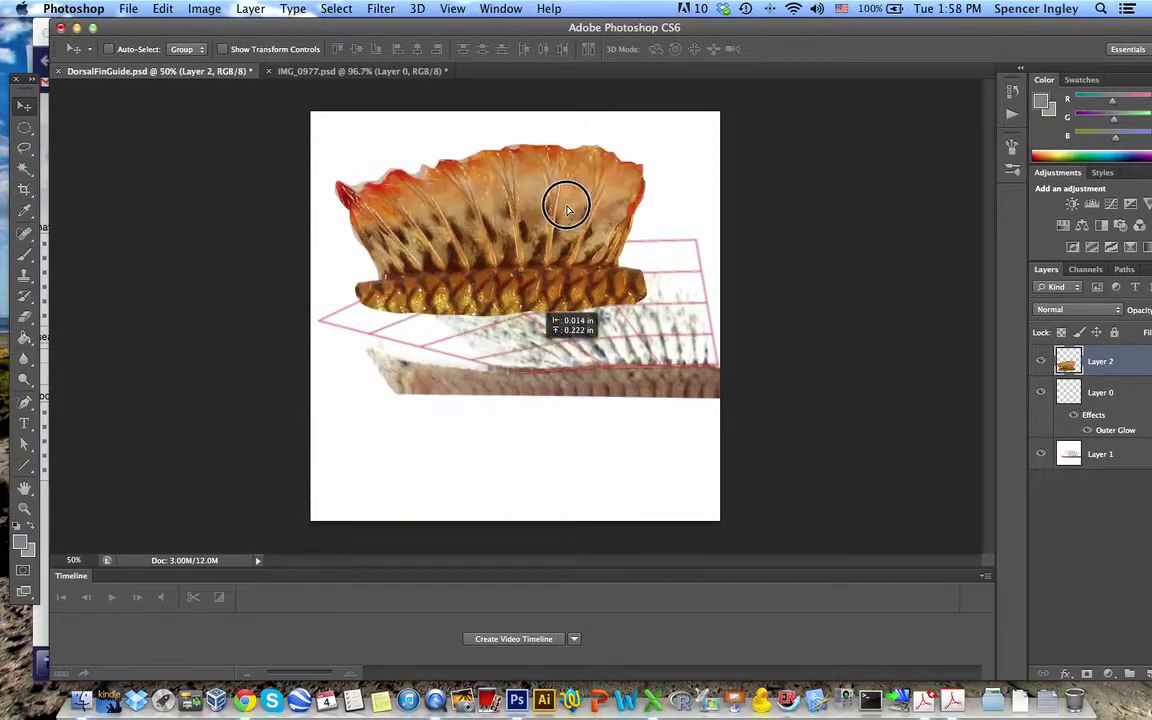
mouse_move(566, 208)
left_mouse_down()
mouse_move(542, 185)
mouse_move(532, 206)
mouse_move(544, 207)
left_mouse_up()
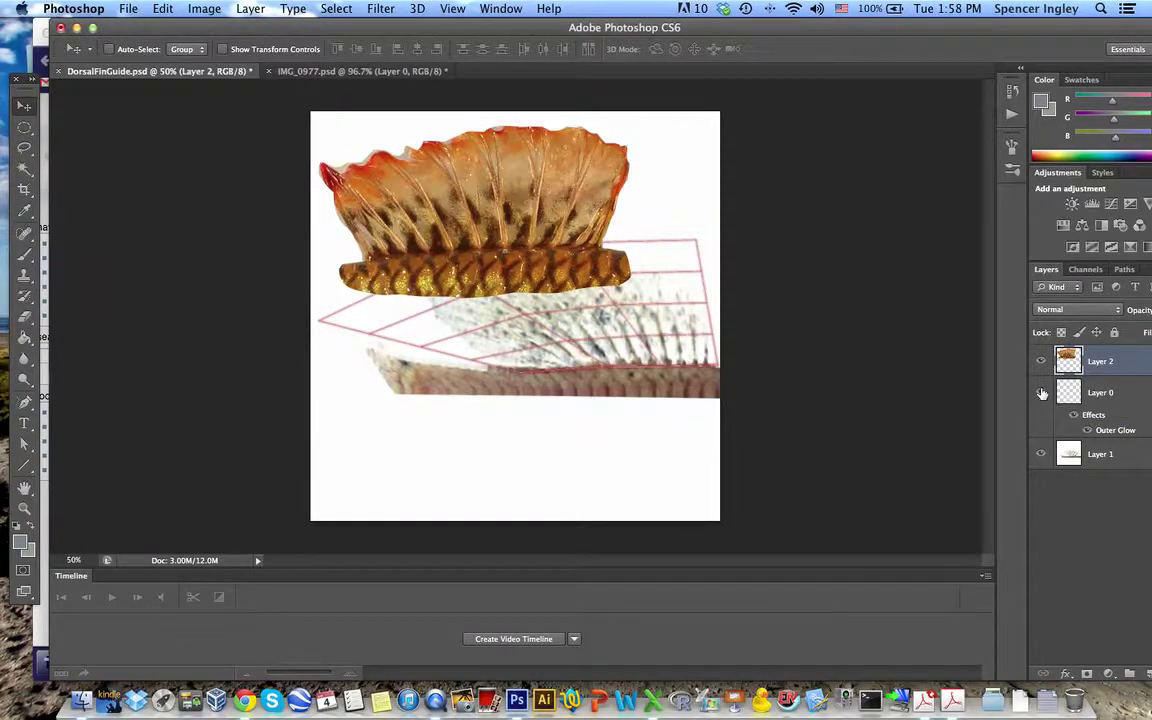
Hide Layer 1's gray guide fin and nudge the orange fin slightly
left_click(1042, 393)
left_click(1042, 393)
left_click(1041, 455)
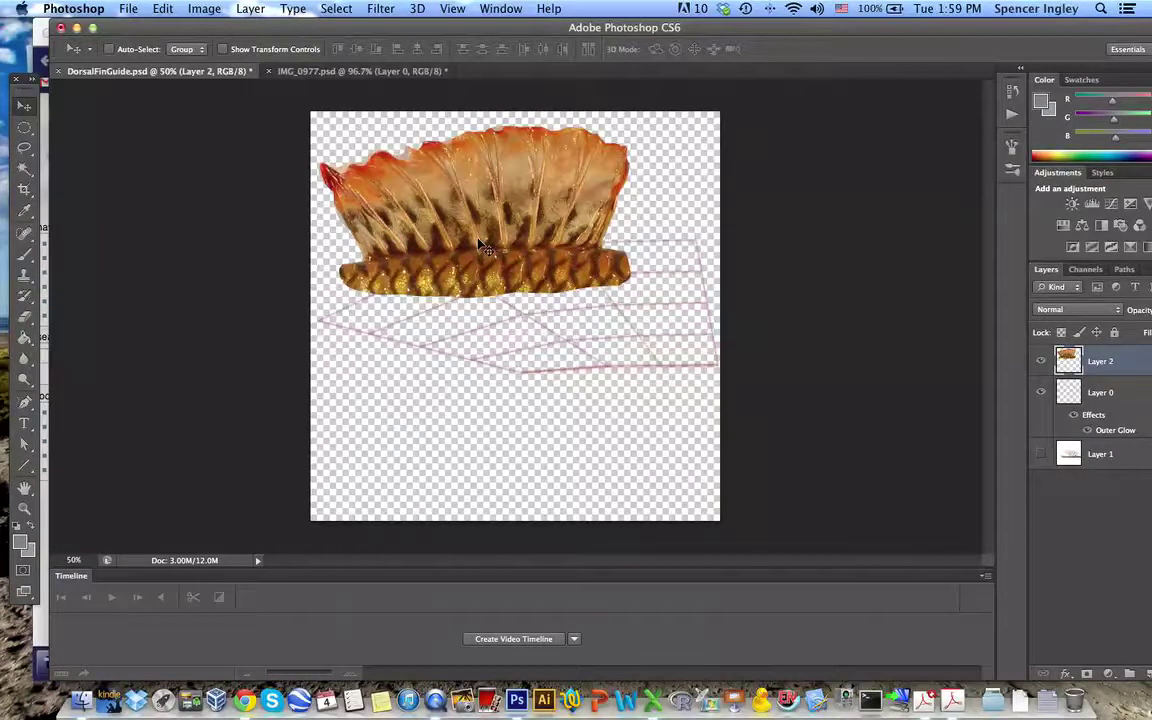
mouse_move(433, 224)
left_mouse_down()
mouse_move(507, 262)
mouse_move(506, 240)
mouse_move(601, 345)
mouse_move(571, 360)
mouse_move(545, 342)
mouse_move(553, 362)
mouse_move(404, 200)
mouse_move(413, 225)
left_mouse_up()
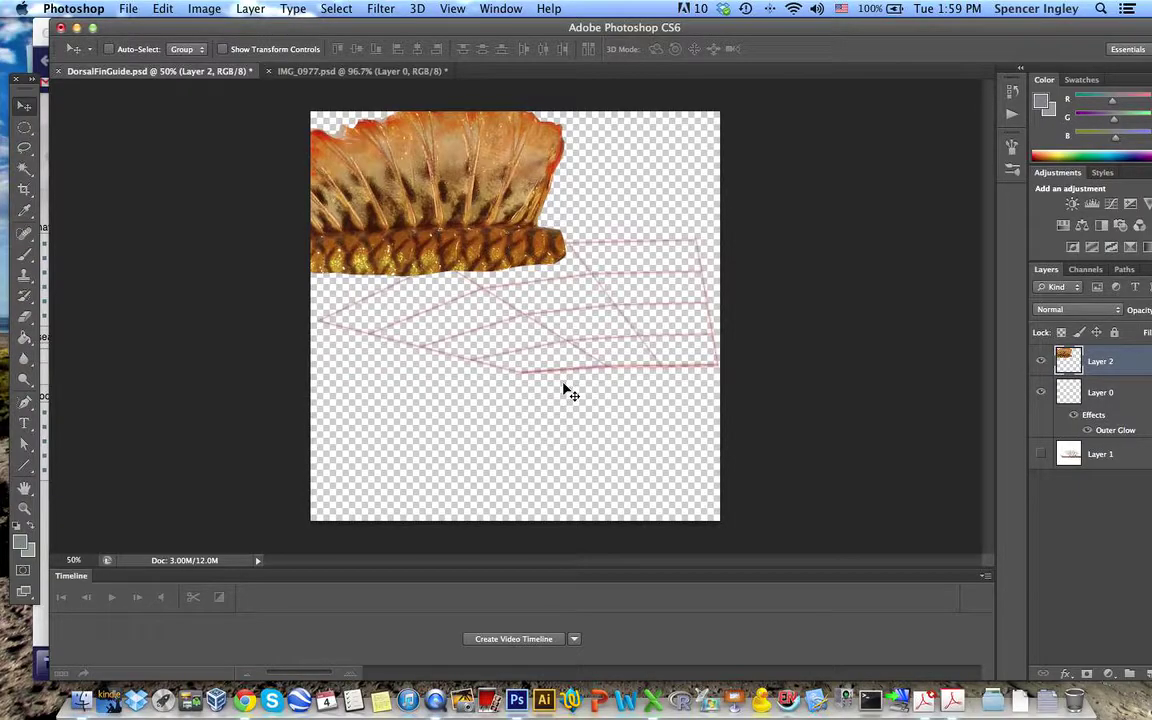
Show Layer 1's guide fin and Layer 0's pink outline grid again
left_click(1040, 453)
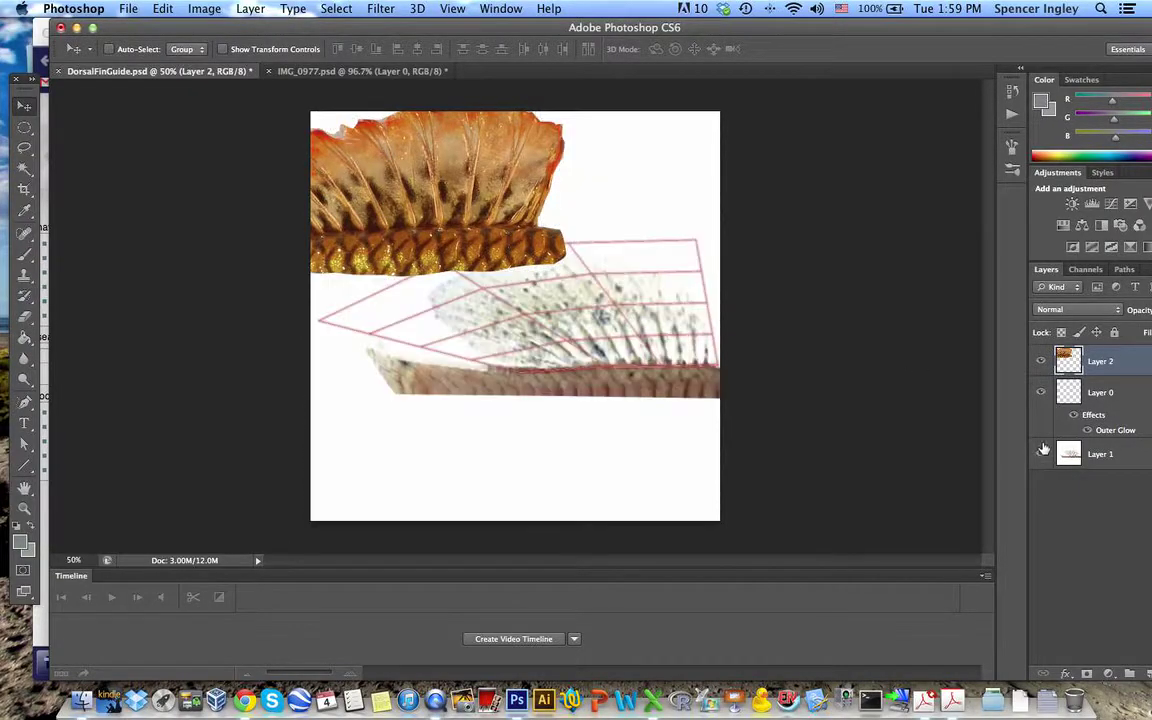
left_click(1041, 394)
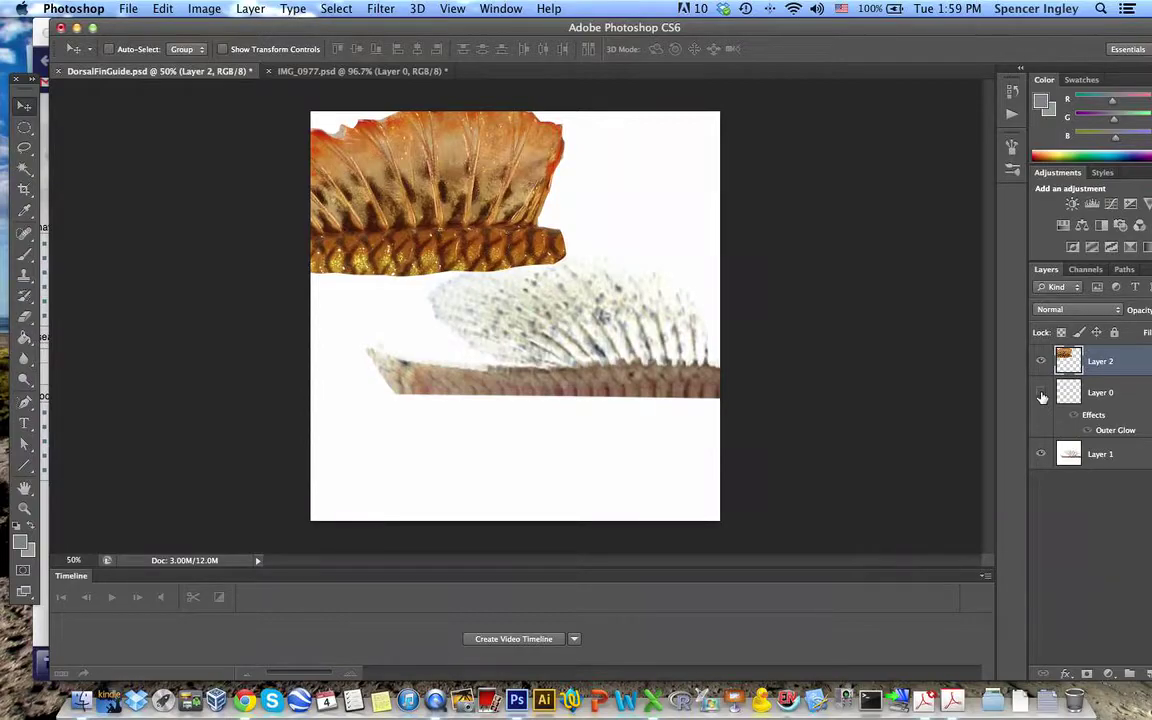
left_click(1041, 394)
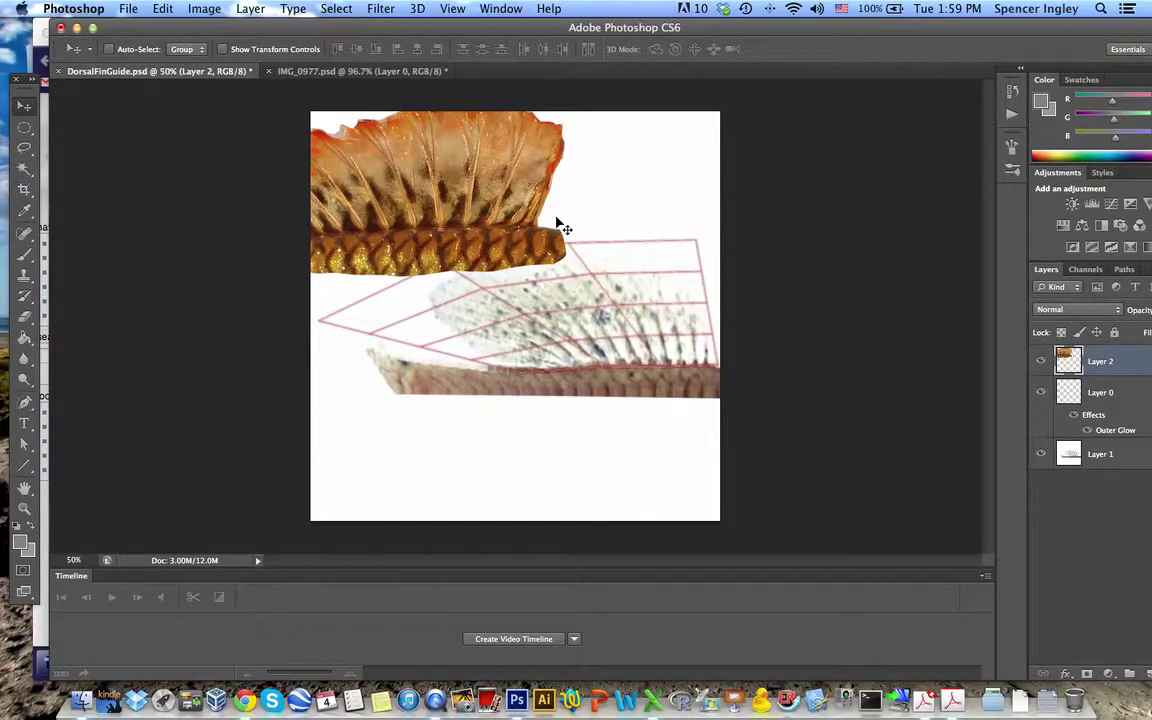
Hide the white fin photo layer, drag the orange fin to the canvas centre, and start Free Transform
left_click(1041, 396)
left_click(1041, 396)
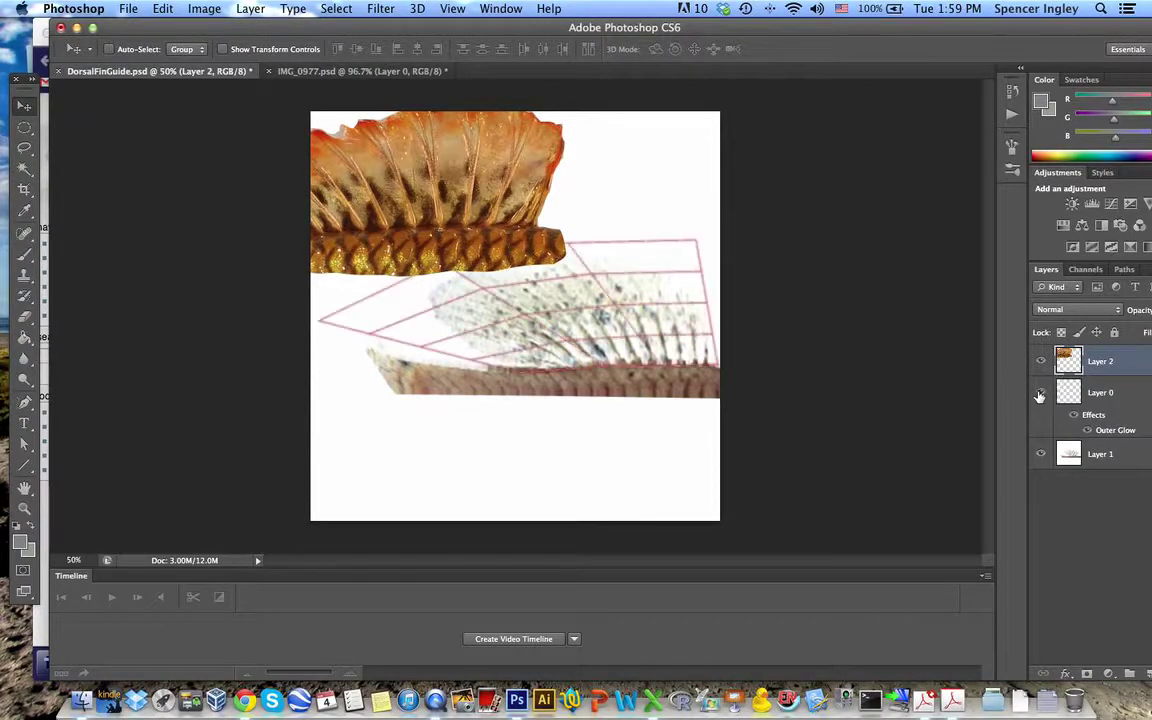
left_click(1041, 456)
left_click_drag(506, 211, 603, 340)
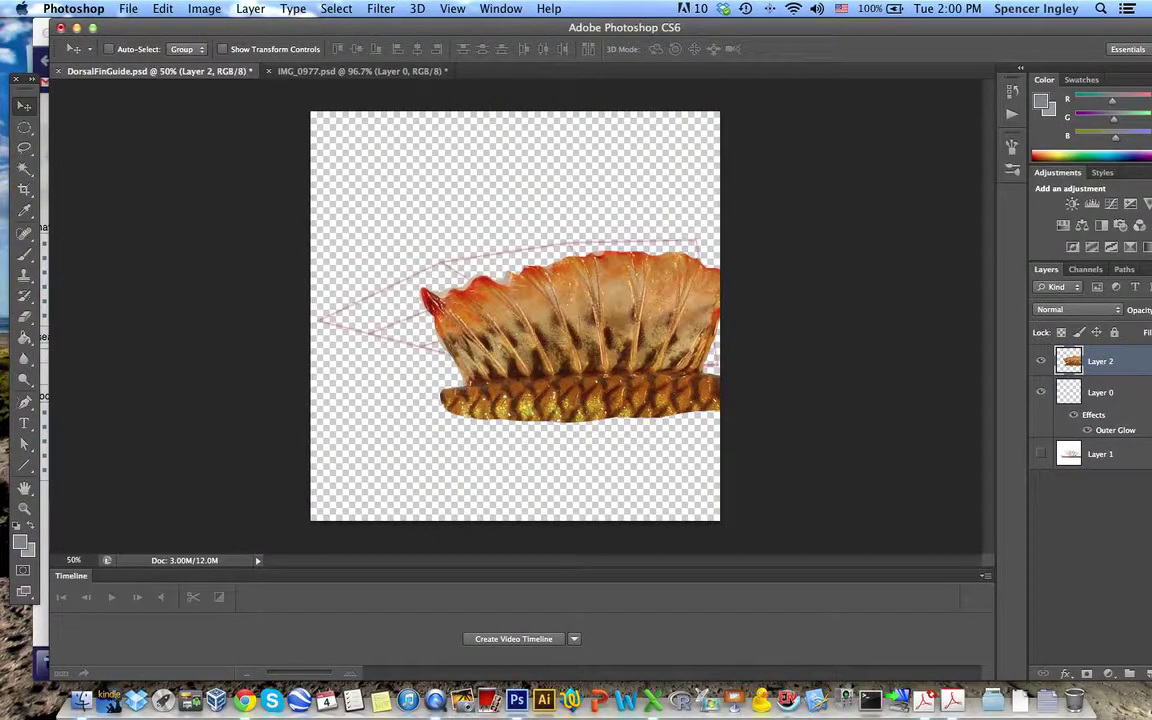
left_click(163, 9)
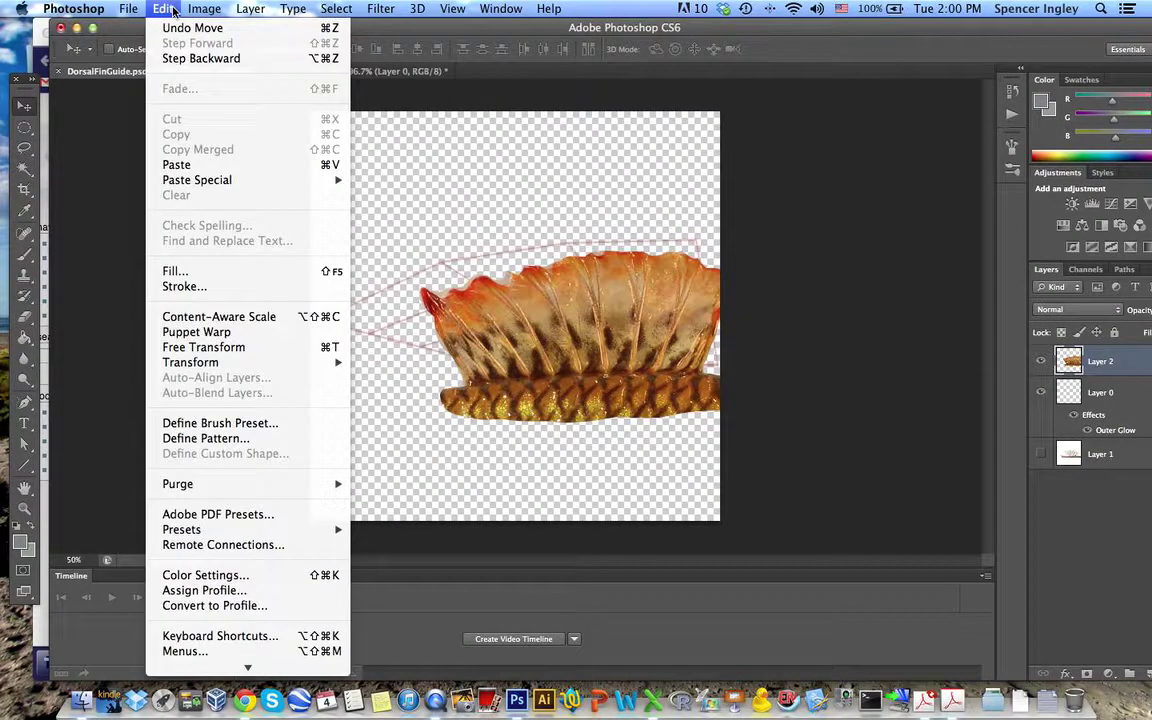
left_click(200, 347)
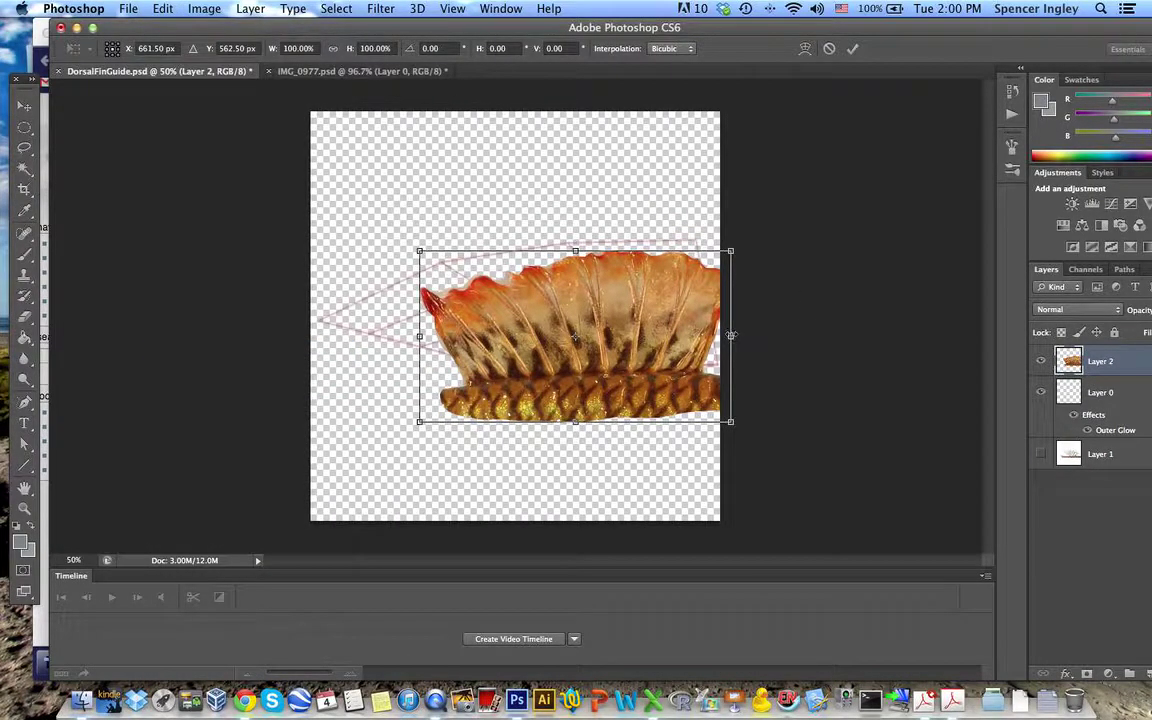
Narrow the orange fin to about 69% width, shorten its top, and fit it over the pink outline
left_click_drag(731, 336, 662, 303)
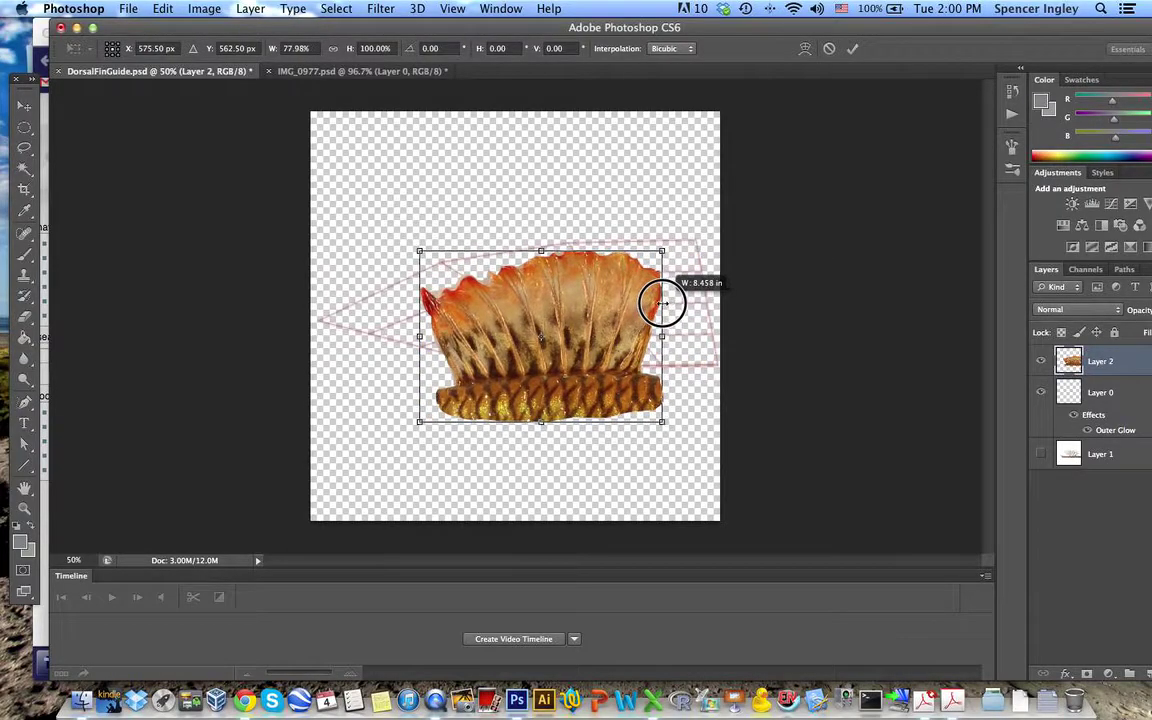
left_click_drag(592, 312, 660, 310)
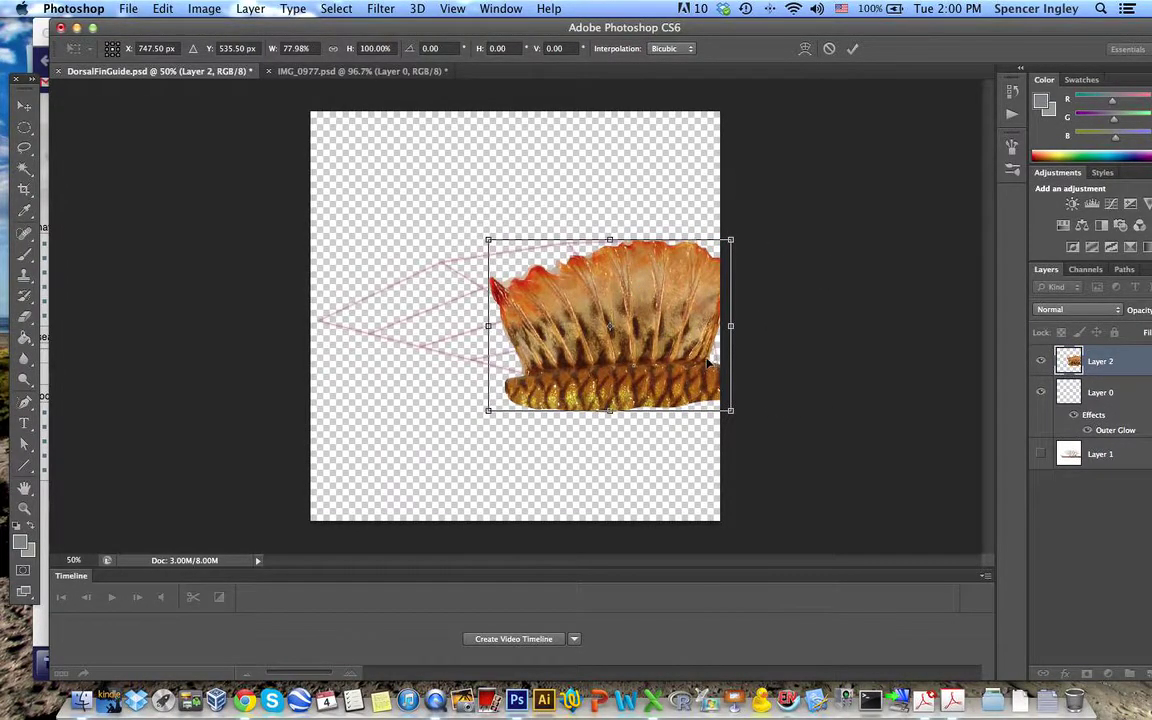
left_click_drag(600, 330, 420, 362)
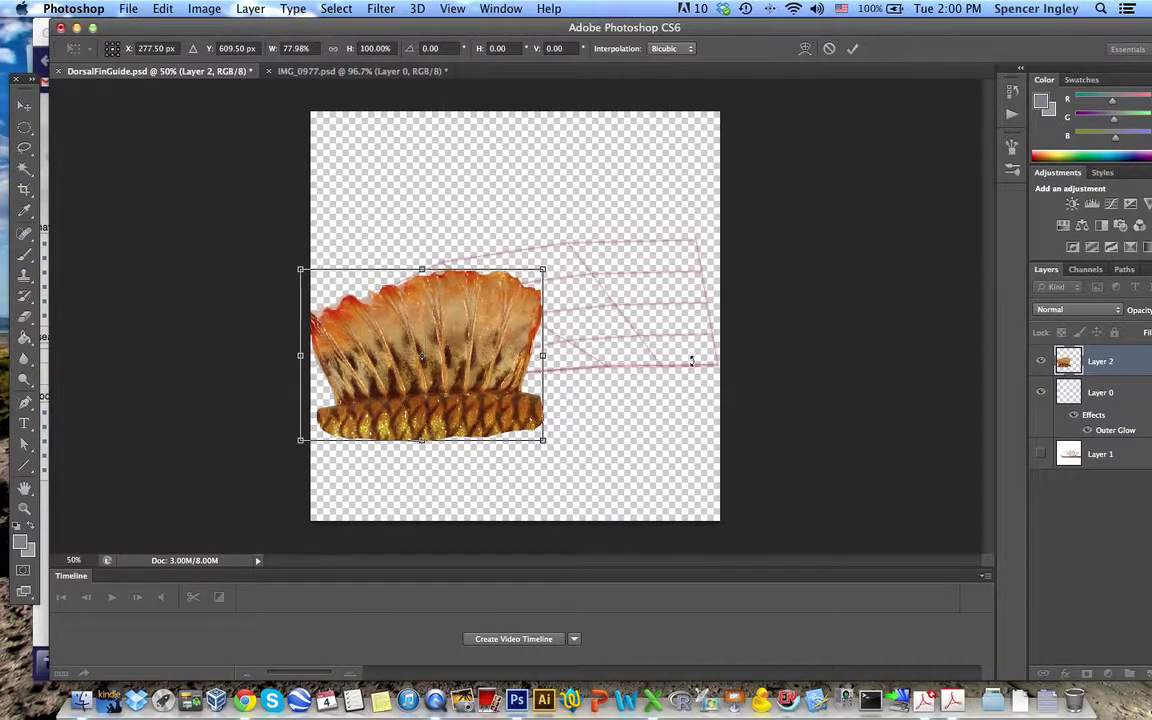
left_click_drag(464, 362, 640, 340)
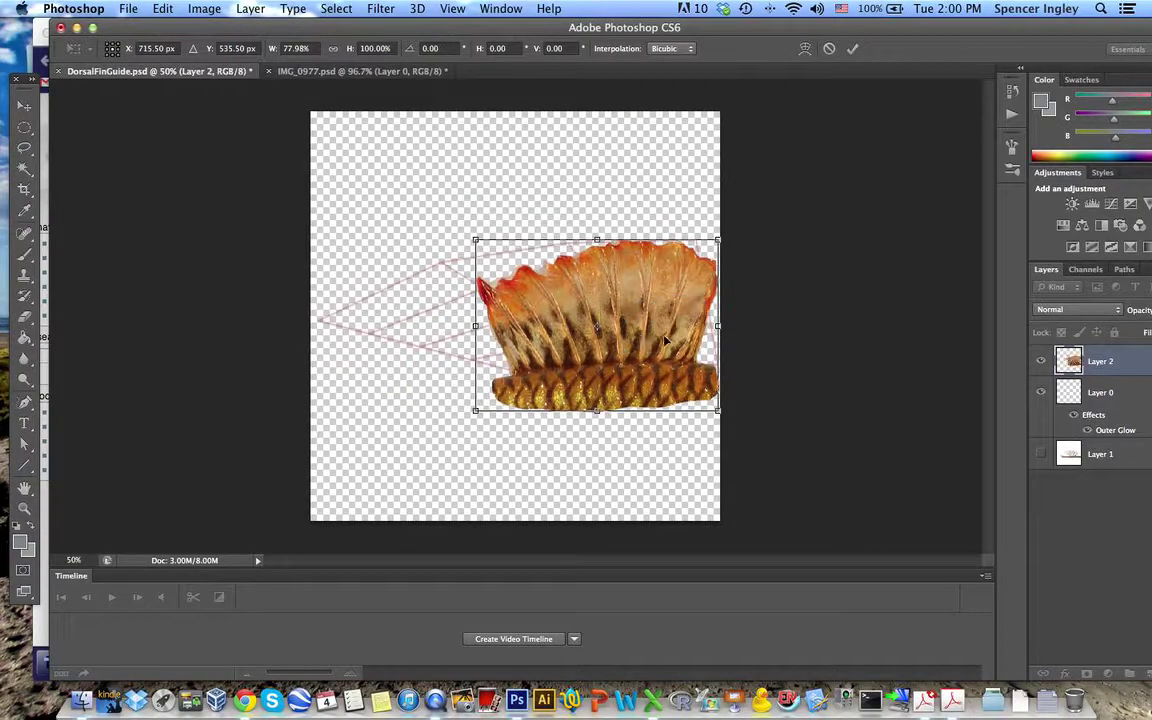
left_click_drag(718, 326, 700, 326)
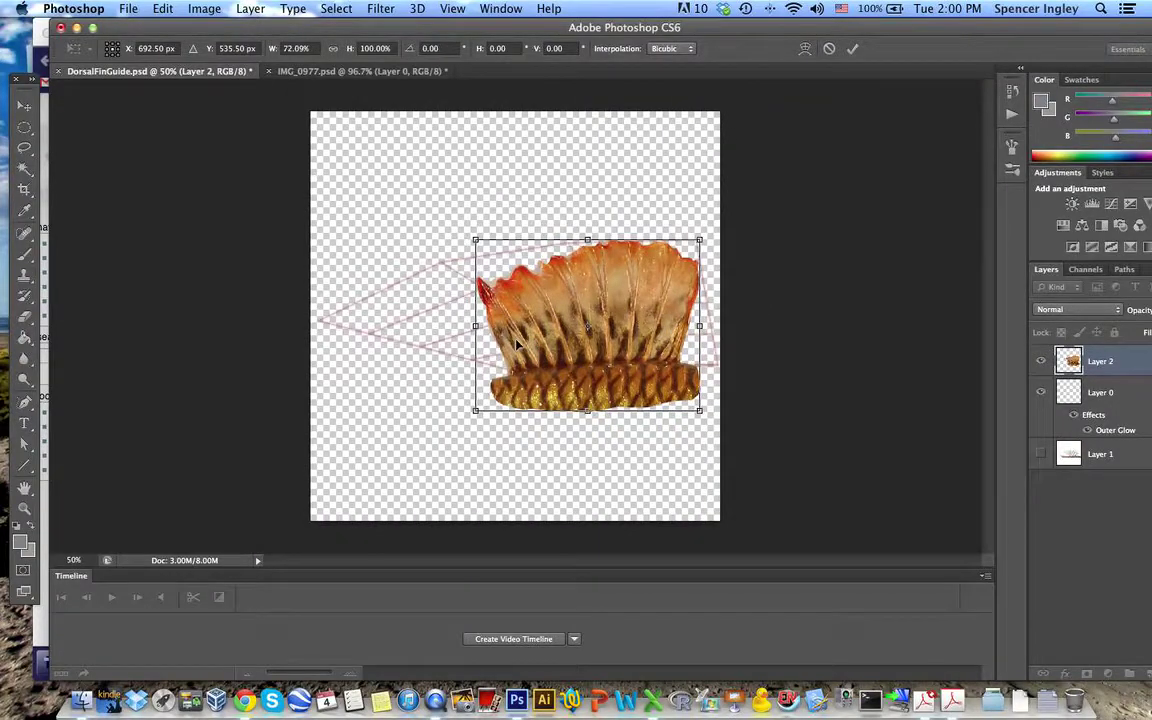
mouse_move(475, 326)
left_mouse_down()
mouse_move(517, 327)
mouse_move(484, 328)
left_mouse_up()
left_click_drag(591, 238, 591, 238)
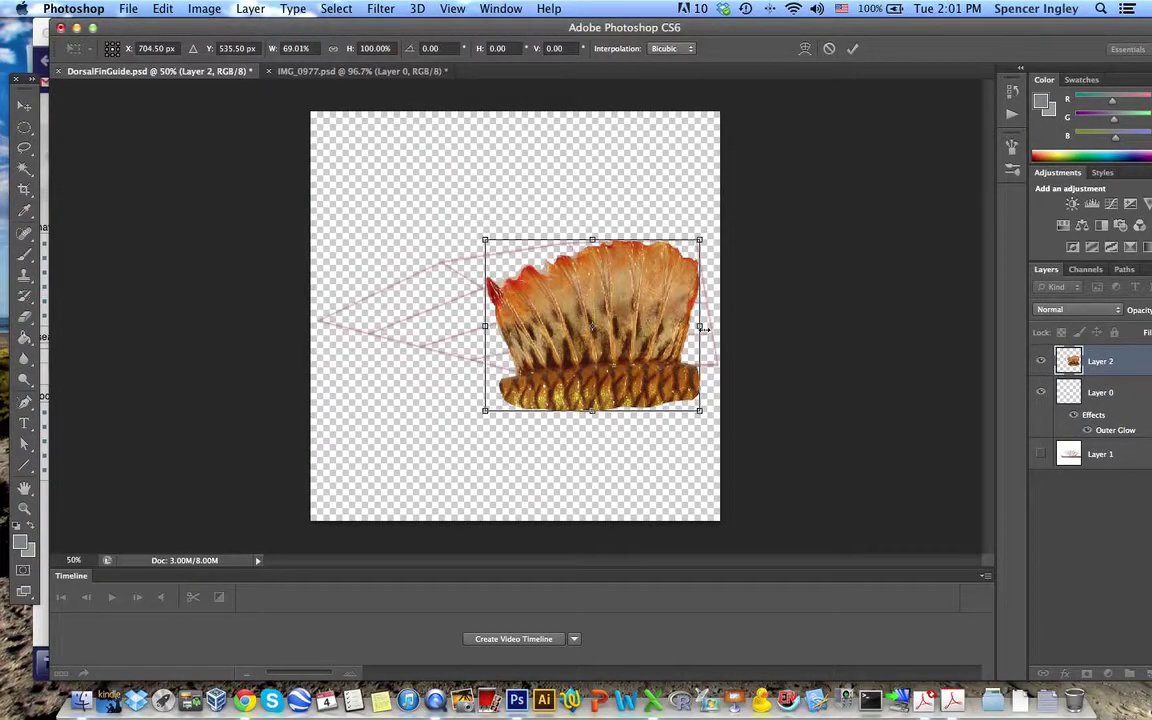
key("Return")
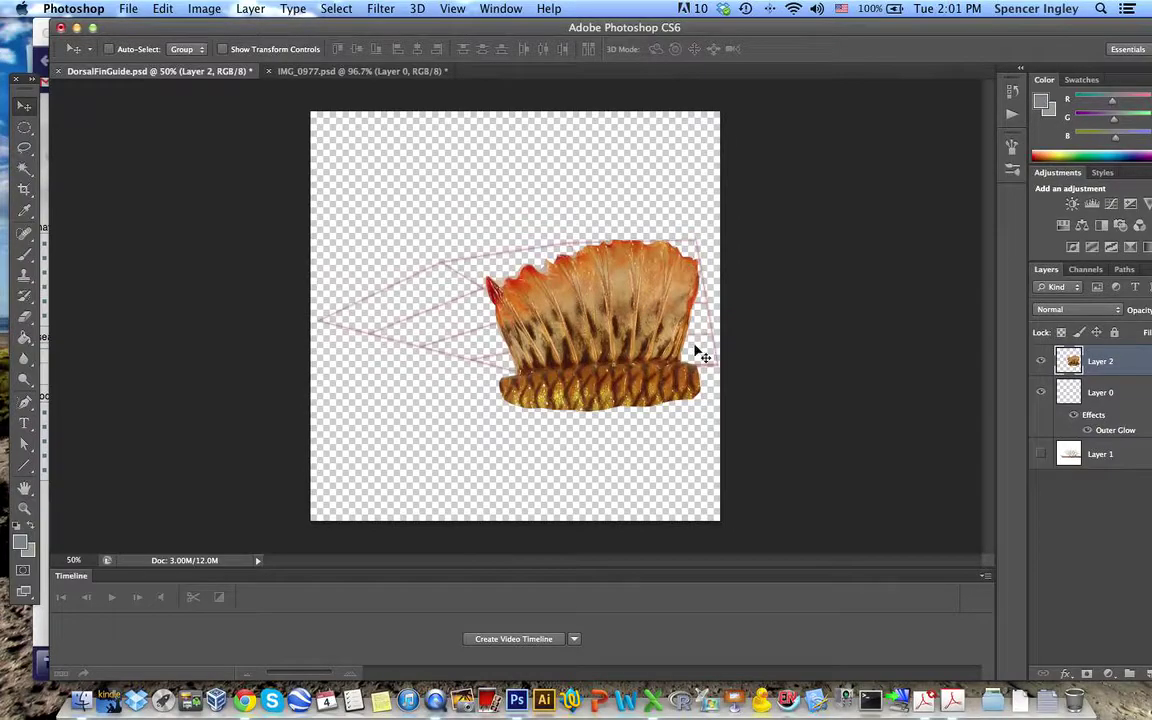
Hide the pink outline layer and open File > Save for Web
left_click(1041, 395)
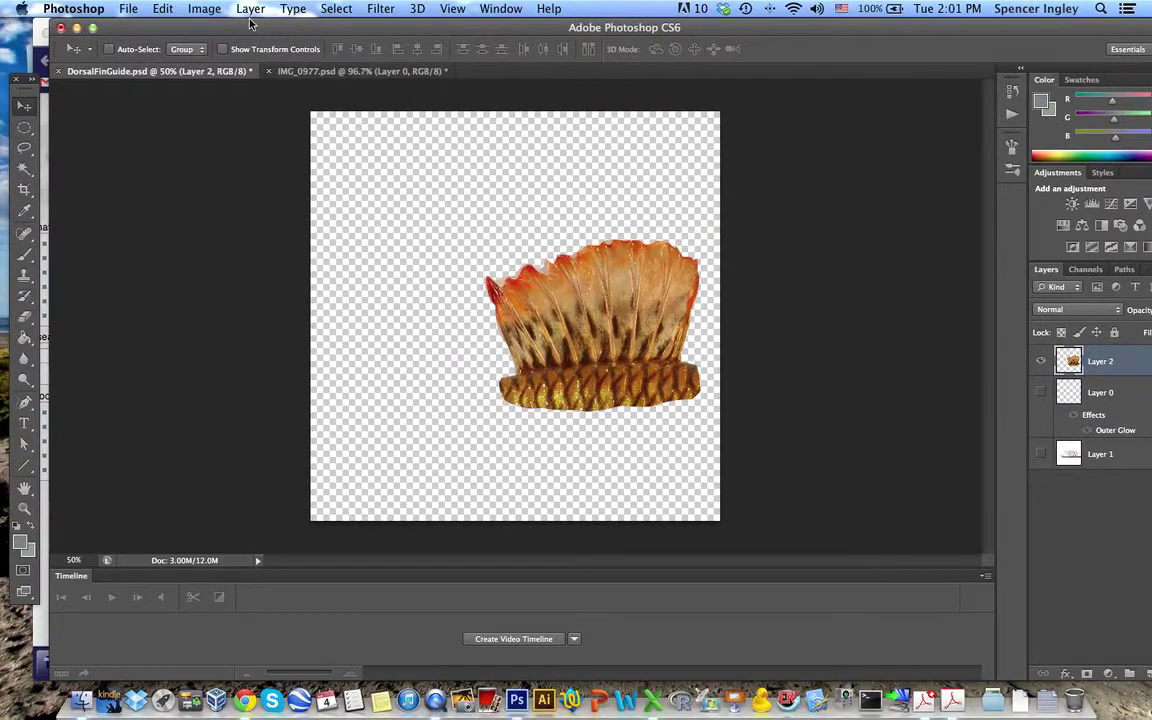
left_click(128, 8)
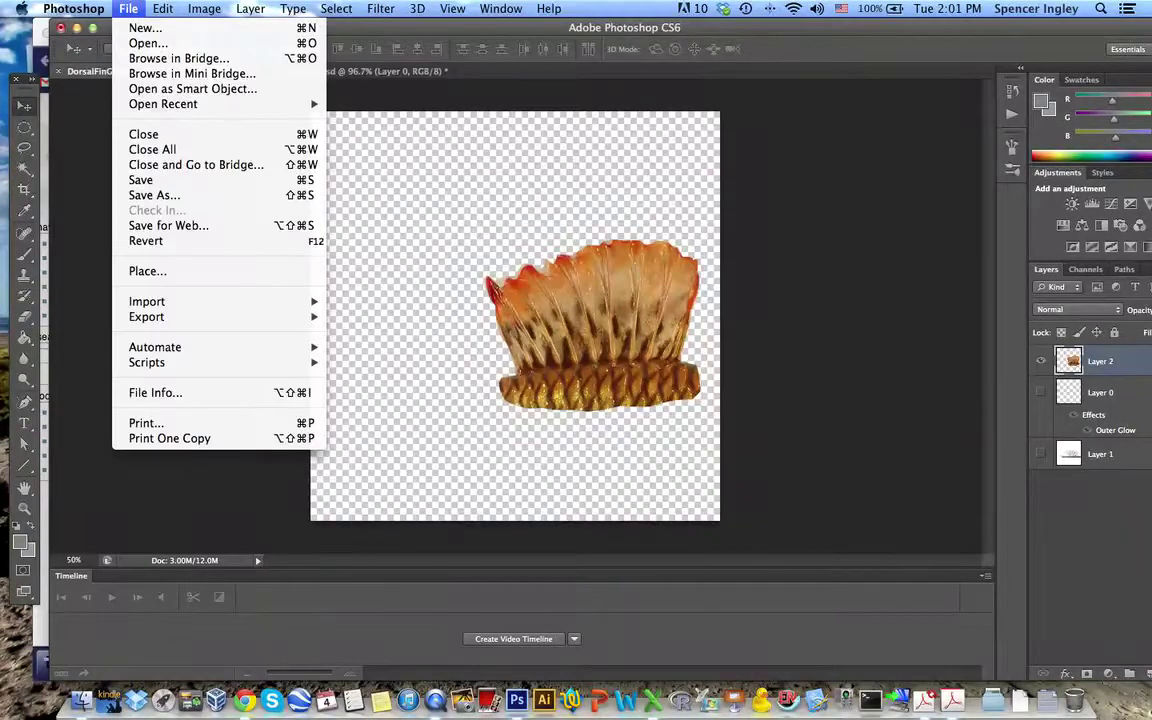
left_click(167, 228)
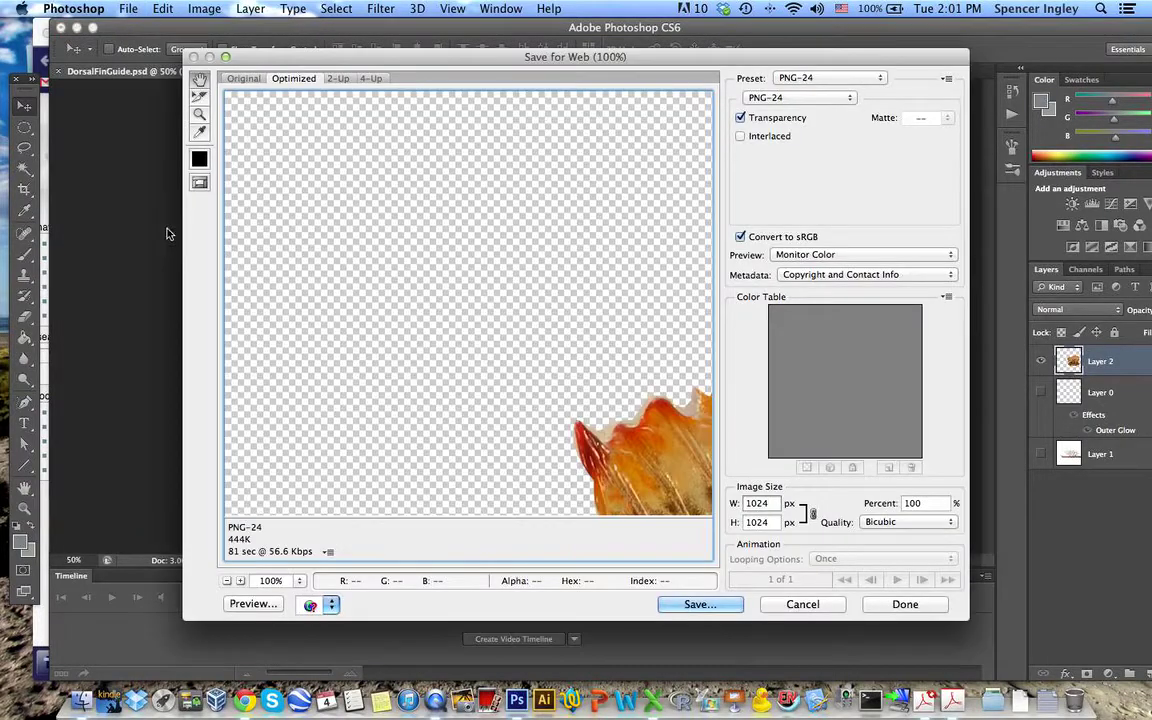
Keep PNG-24 as the Save for Web format and proceed to save
left_click(801, 97)
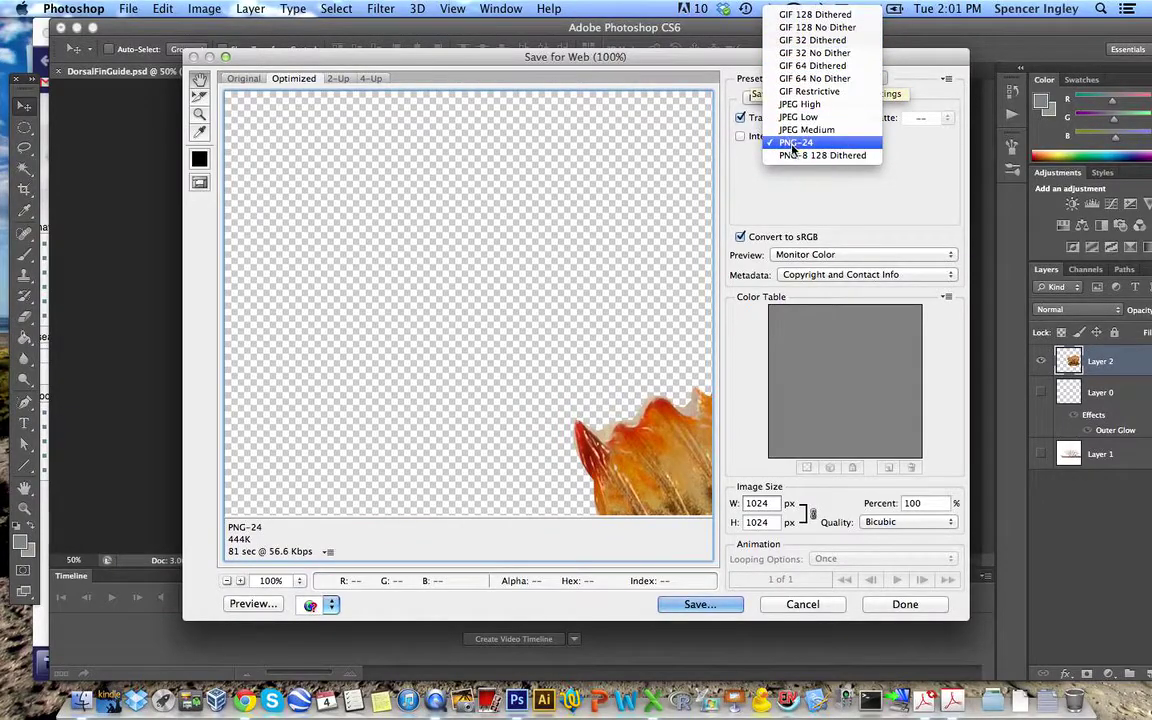
left_click(794, 145)
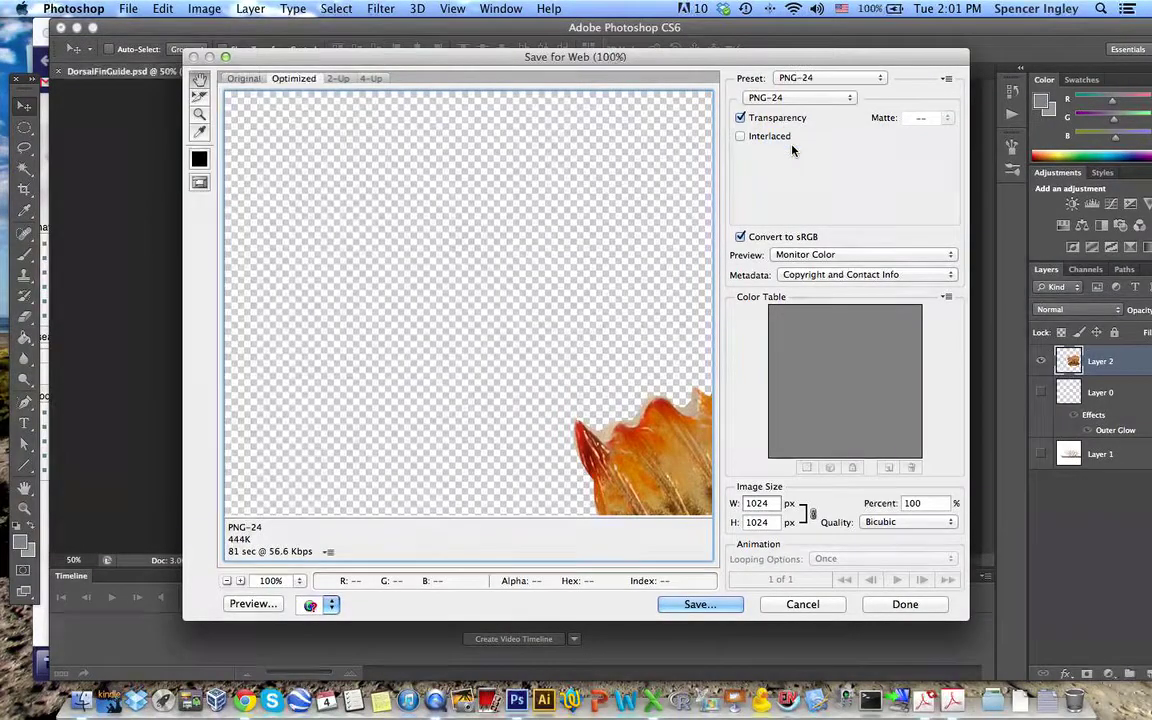
left_click(699, 605)
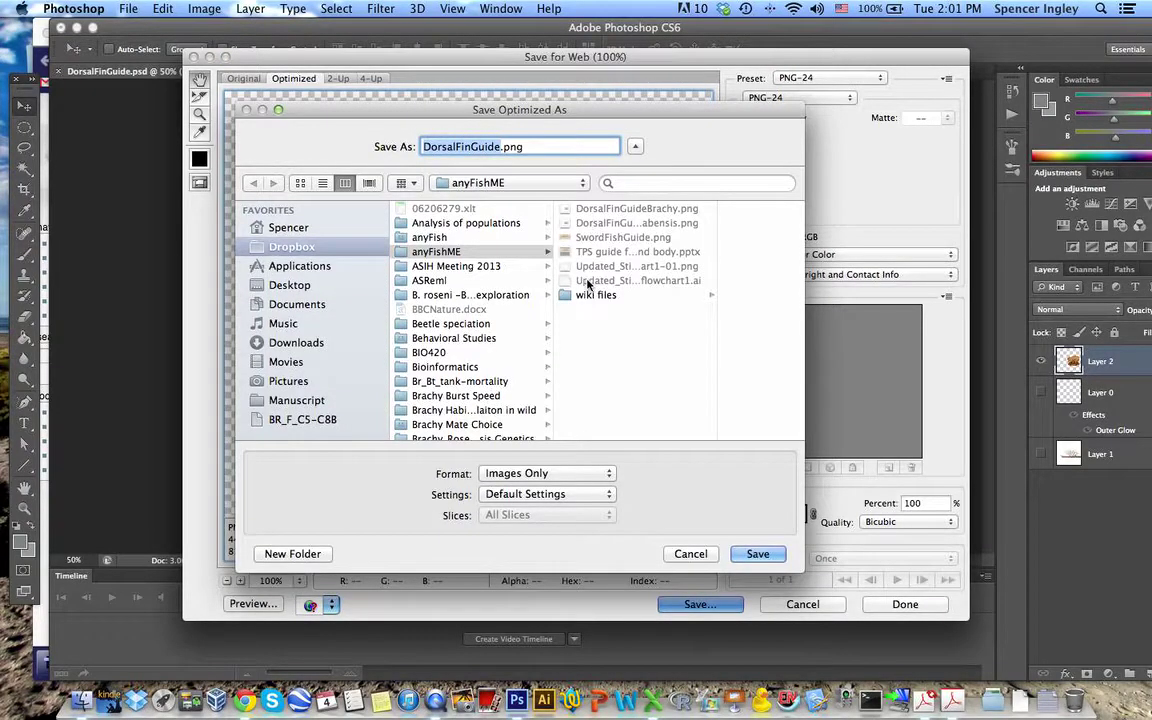
Save as DorsalFinGuideBrachy.png in the anyFishME folder, replacing the existing file
left_click(505, 253)
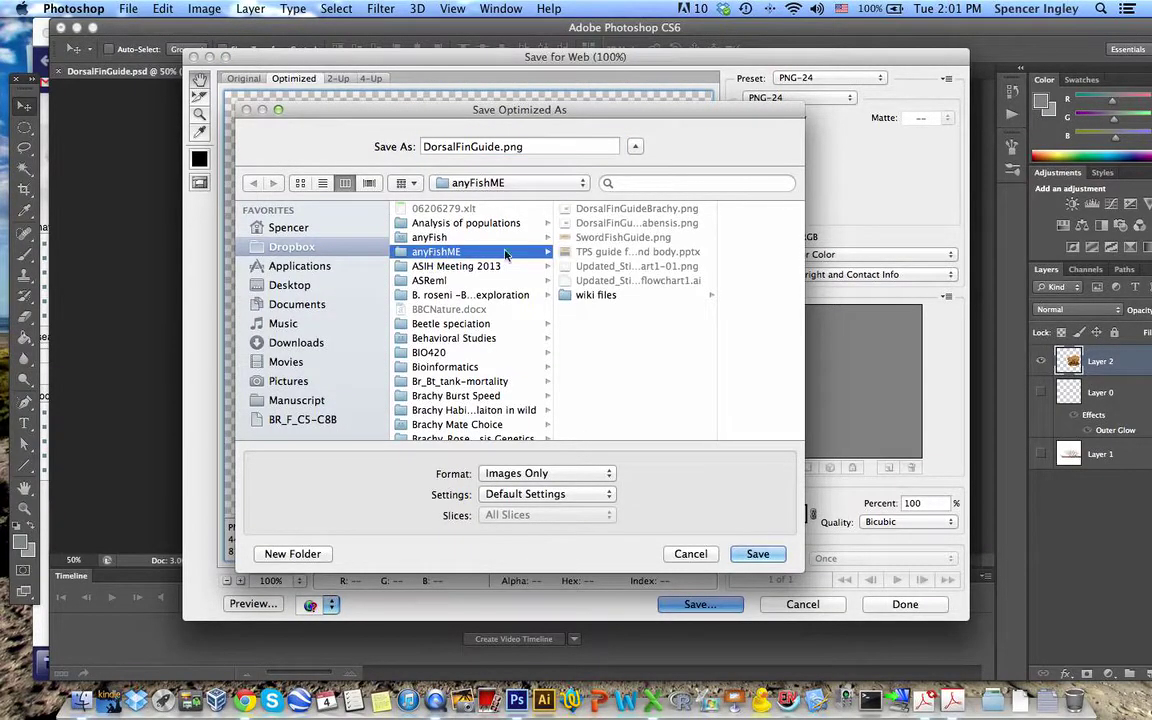
left_click(500, 147)
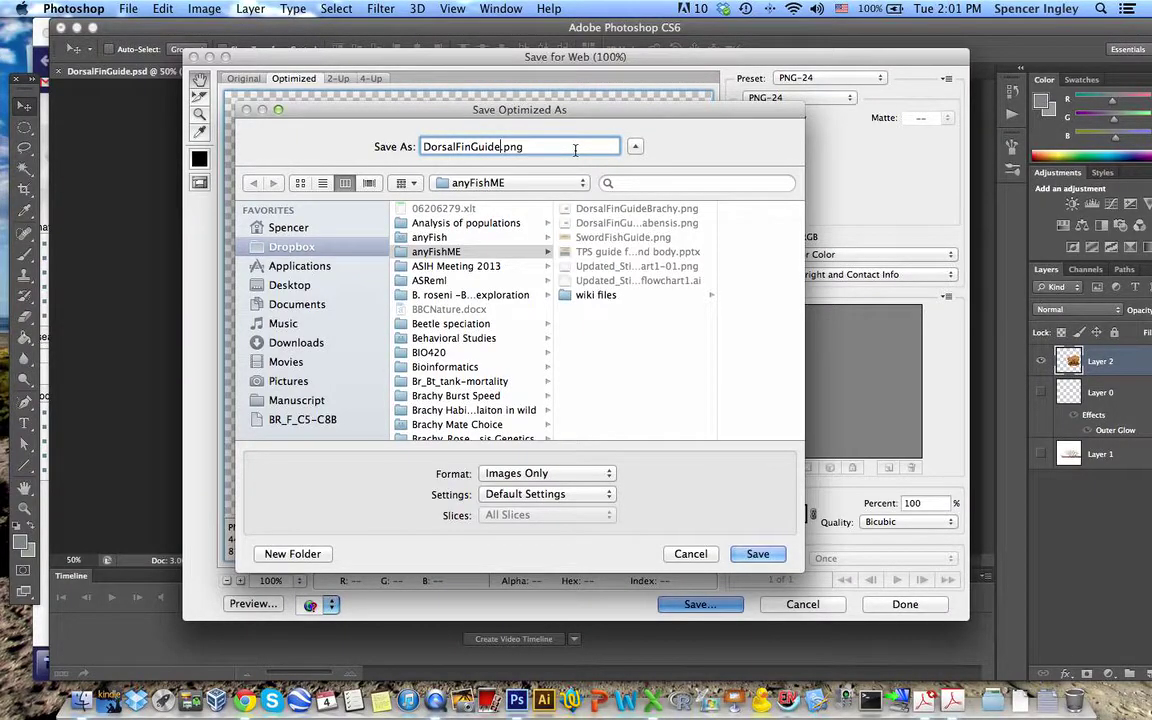
type("Brachy")
key("Return")
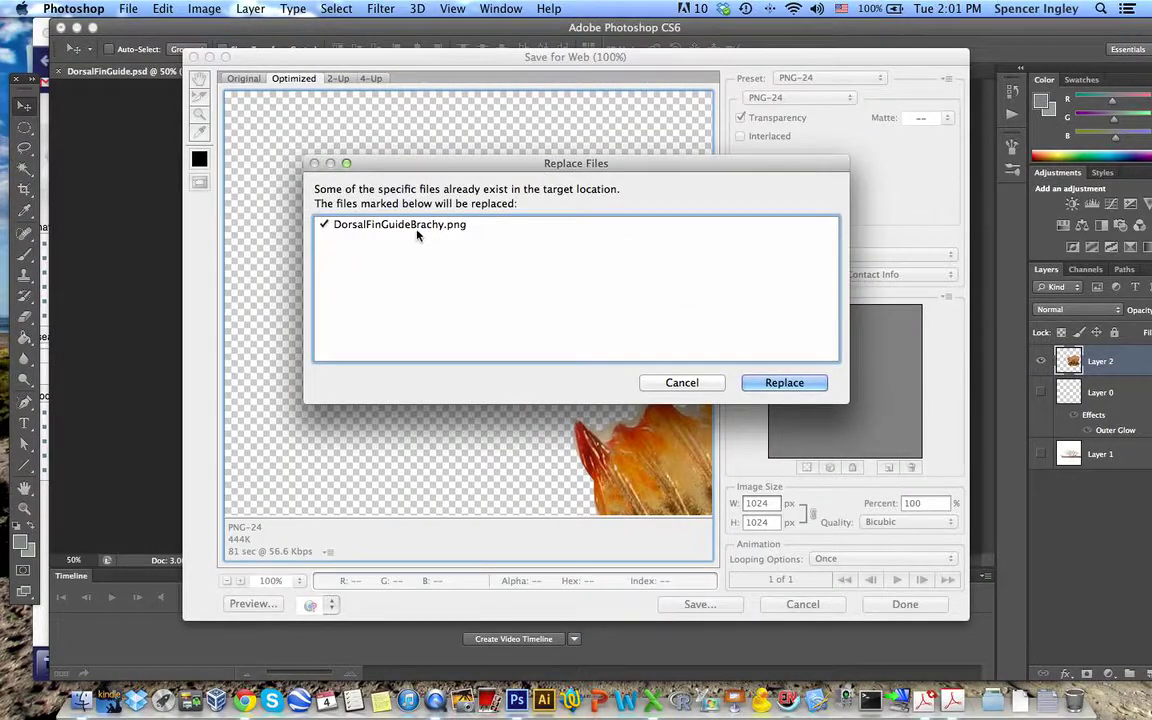
left_click(784, 385)
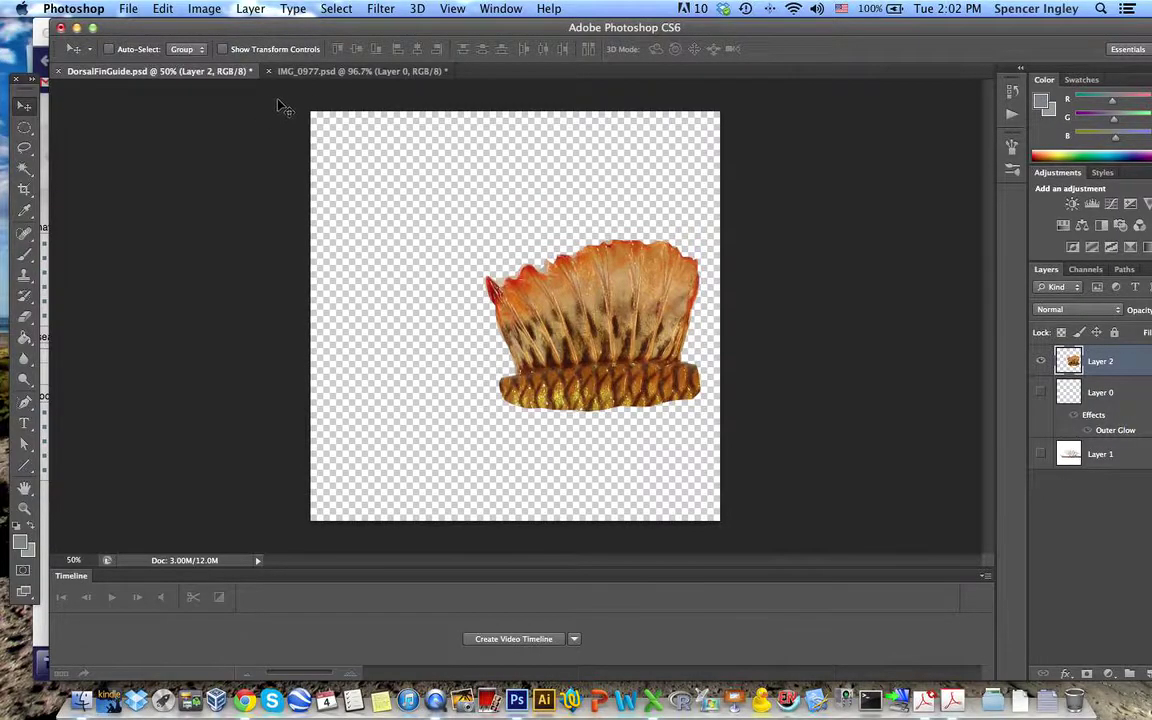
left_click_drag(338, 30, 291, 35)
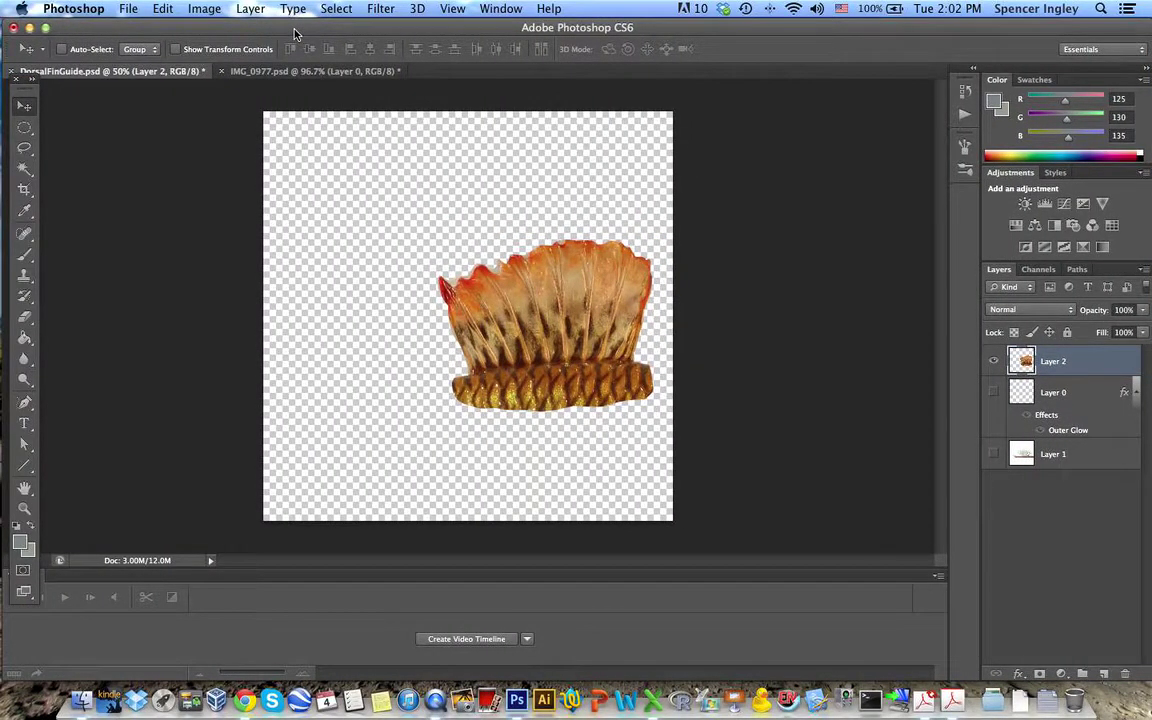